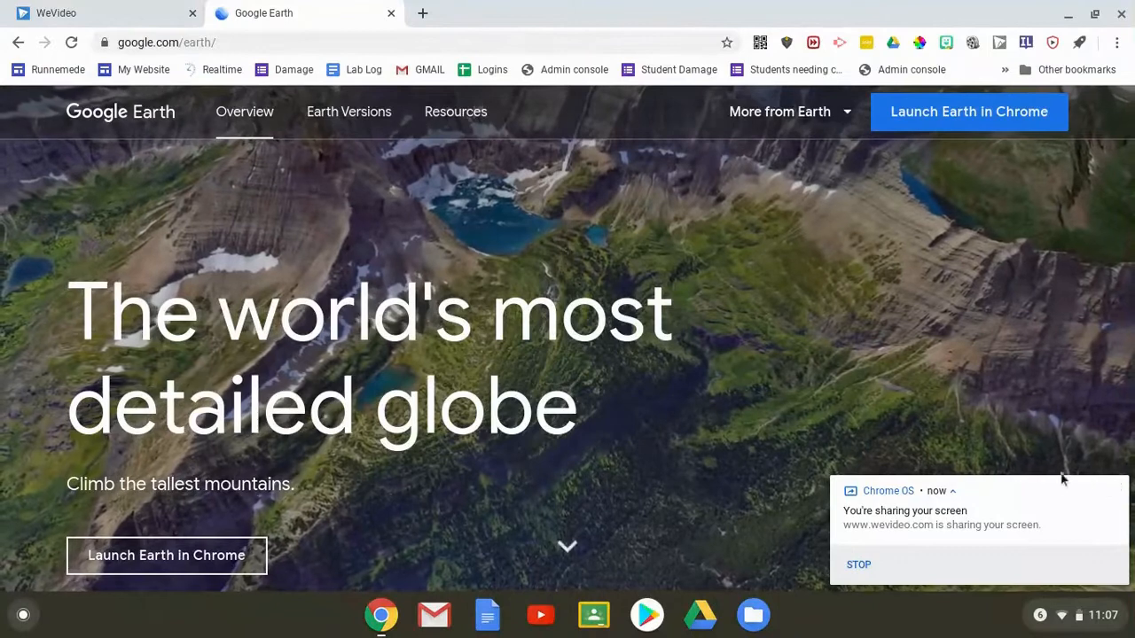
Step: Dismiss the screen-sharing notification and launch Google Earth in Chrome
click(1118, 490)
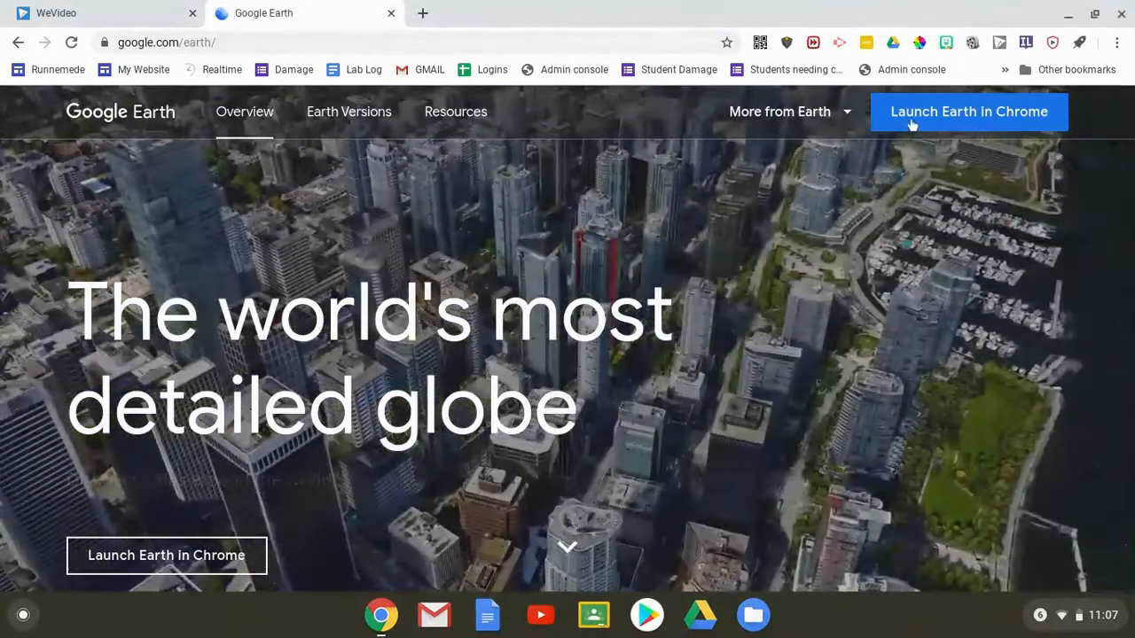
click(927, 123)
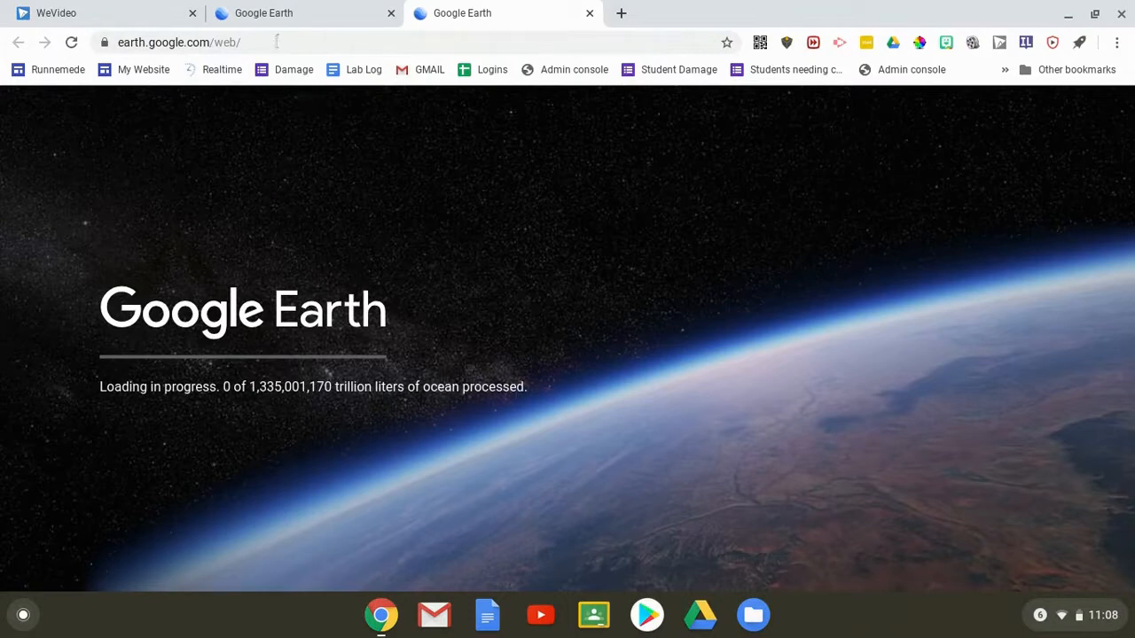
click(62, 9)
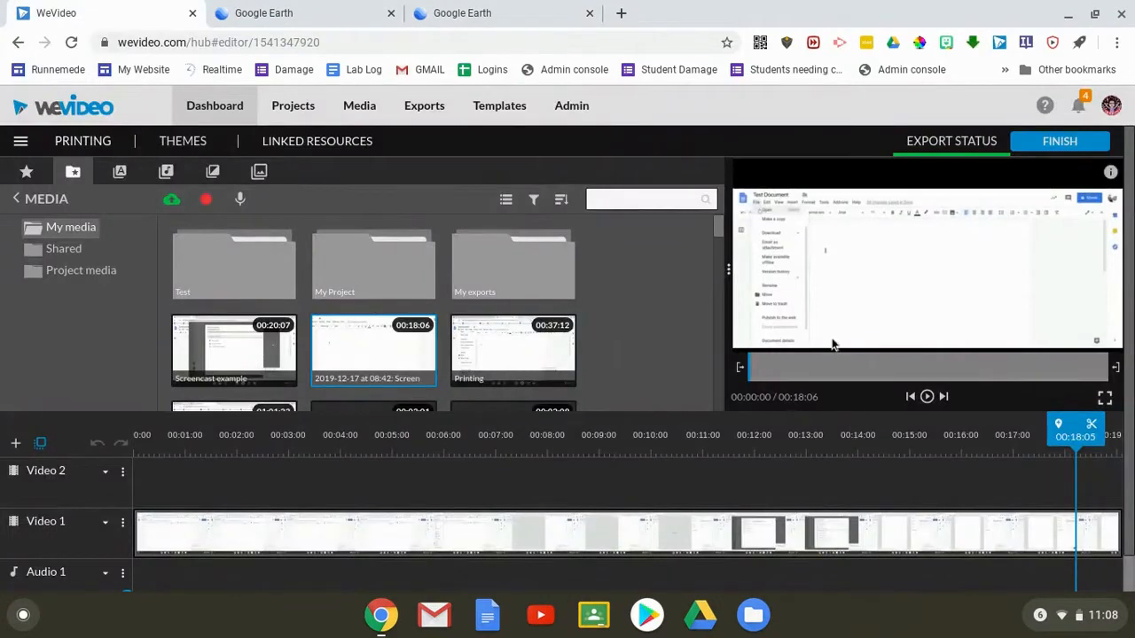
click(1030, 610)
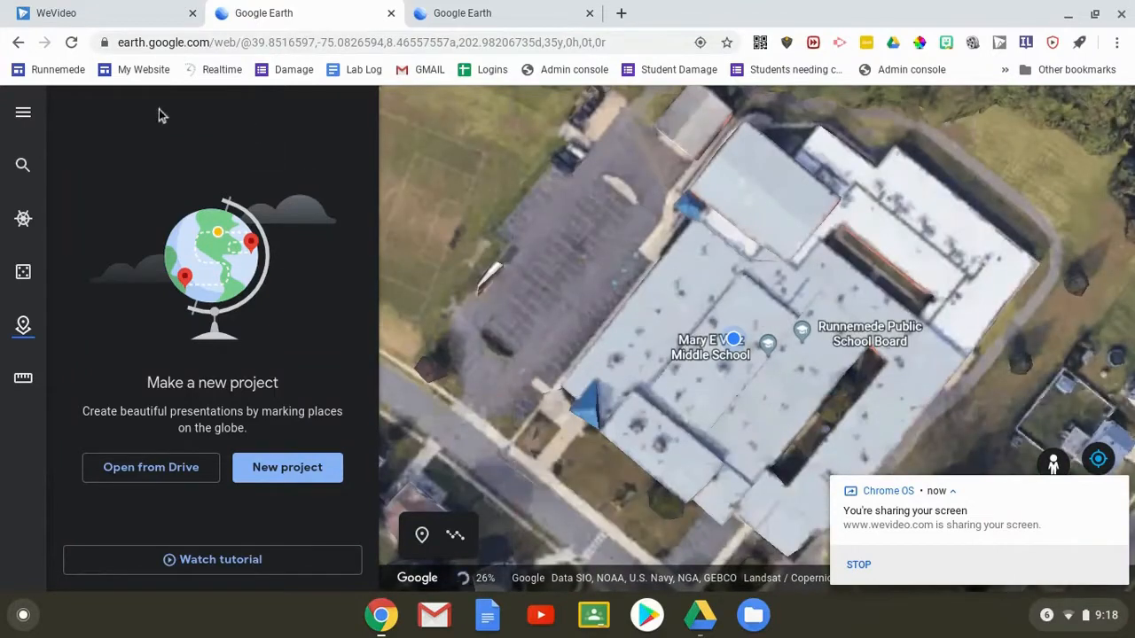
click(22, 163)
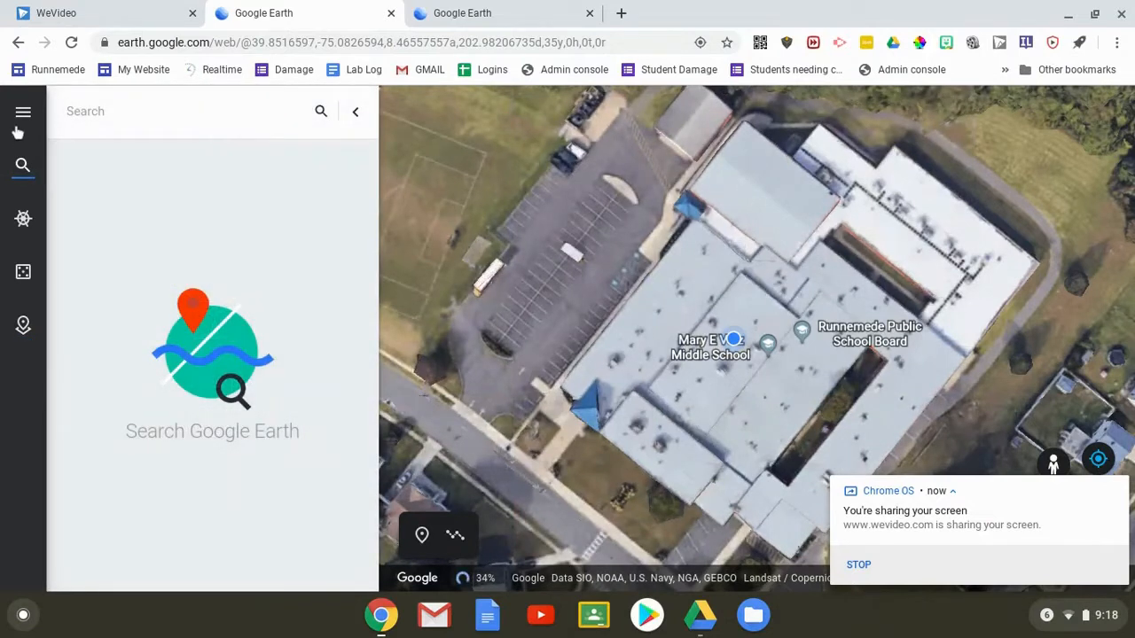
click(24, 115)
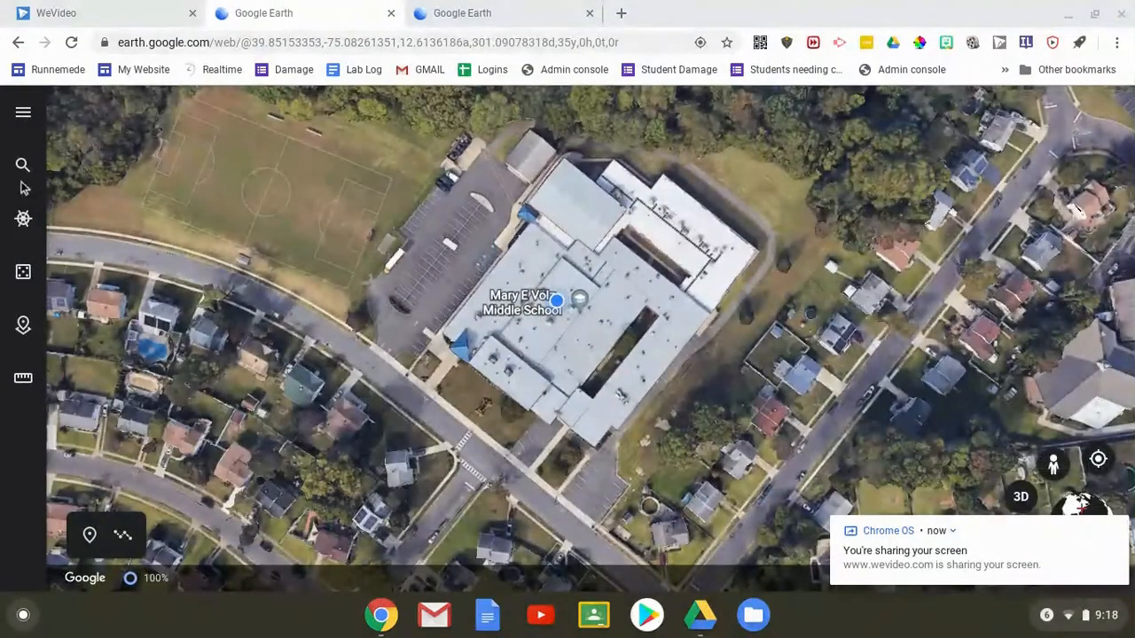
Step: Create a new Google Earth project and title it "Tech Project"
click(23, 326)
click(299, 476)
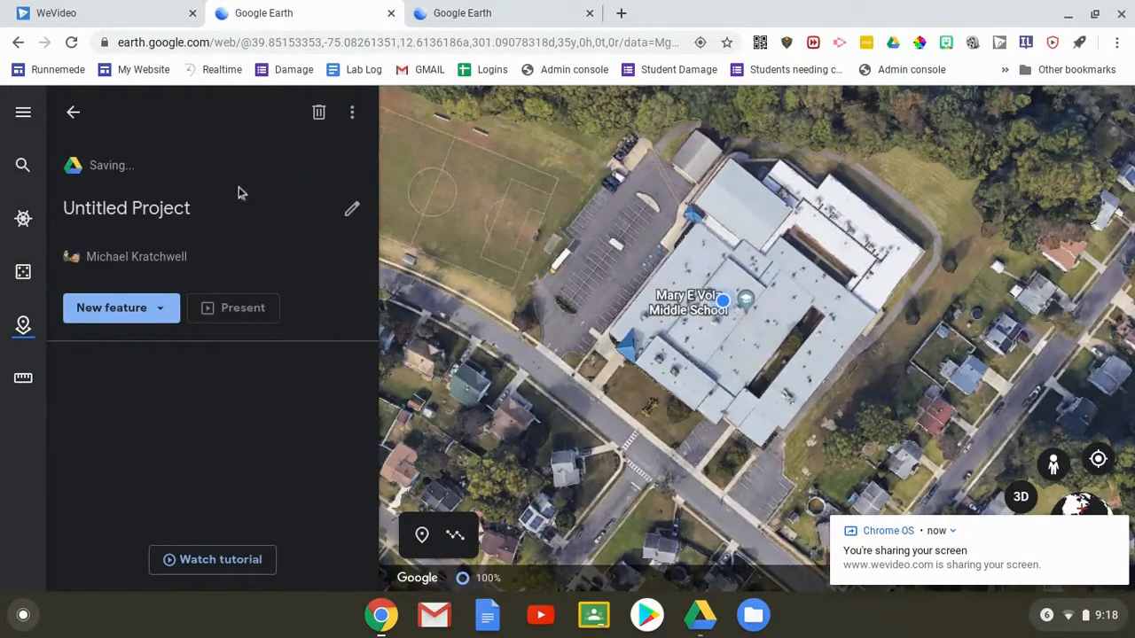
click(188, 219)
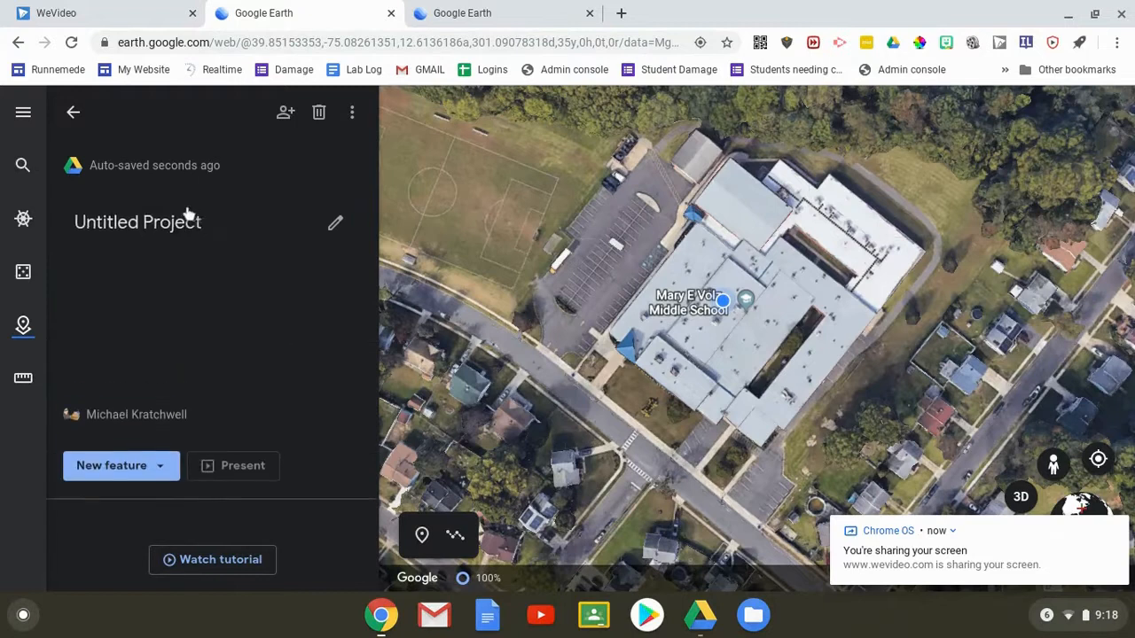
text(Tech Project)
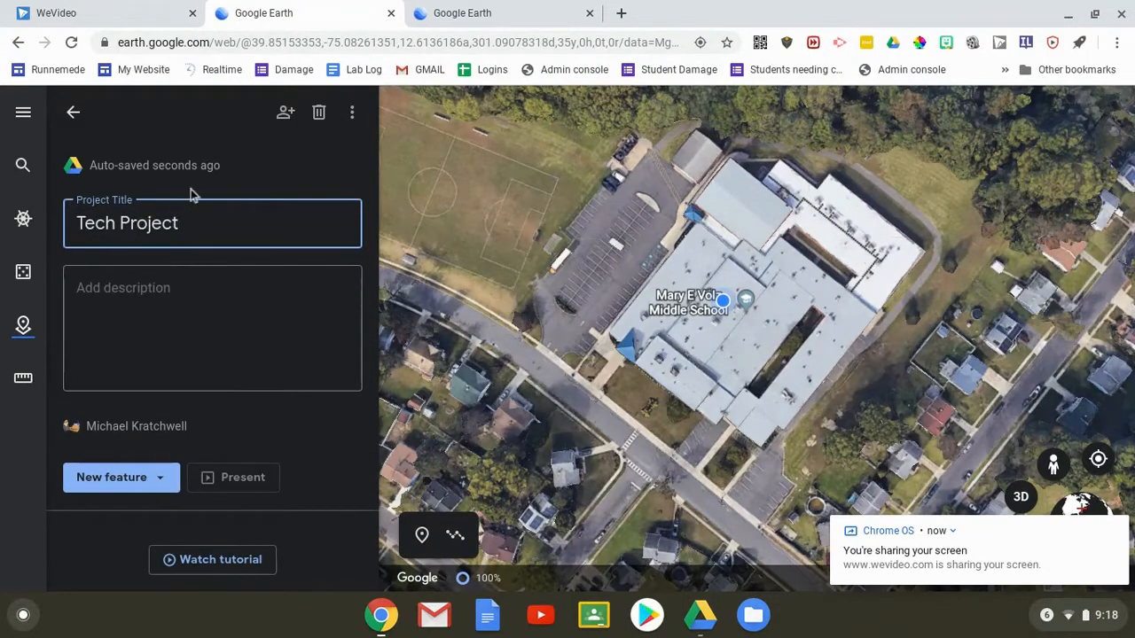
key(Tab)
click(256, 216)
key(Return)
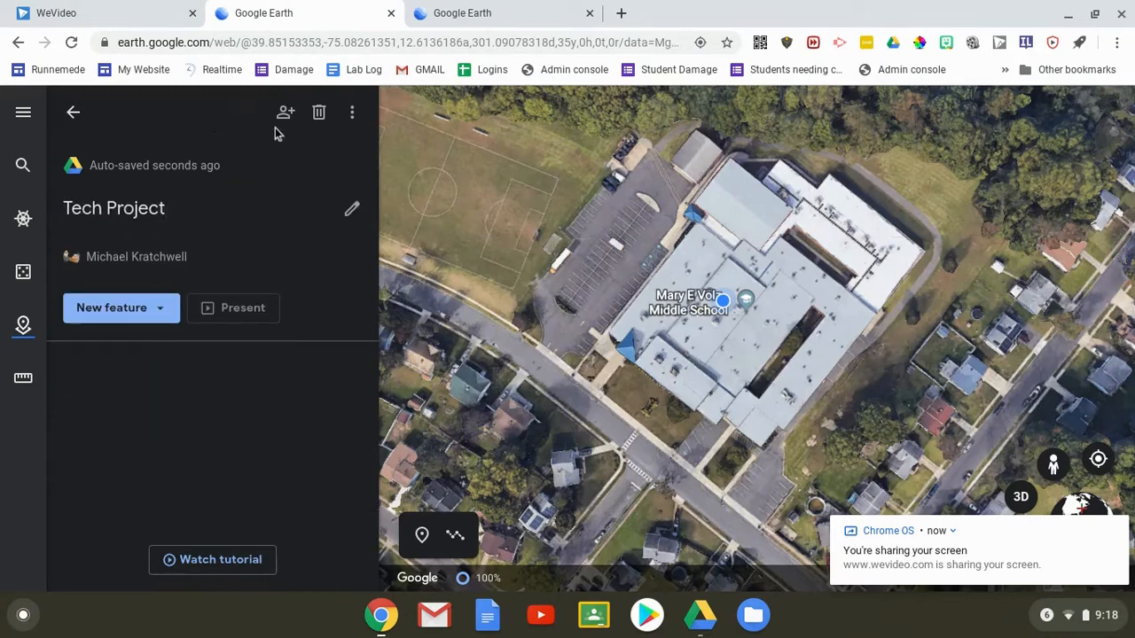
Step: Share the Tech Project with the Volz Student group, found by searching for "volz", and send the invitation
click(285, 113)
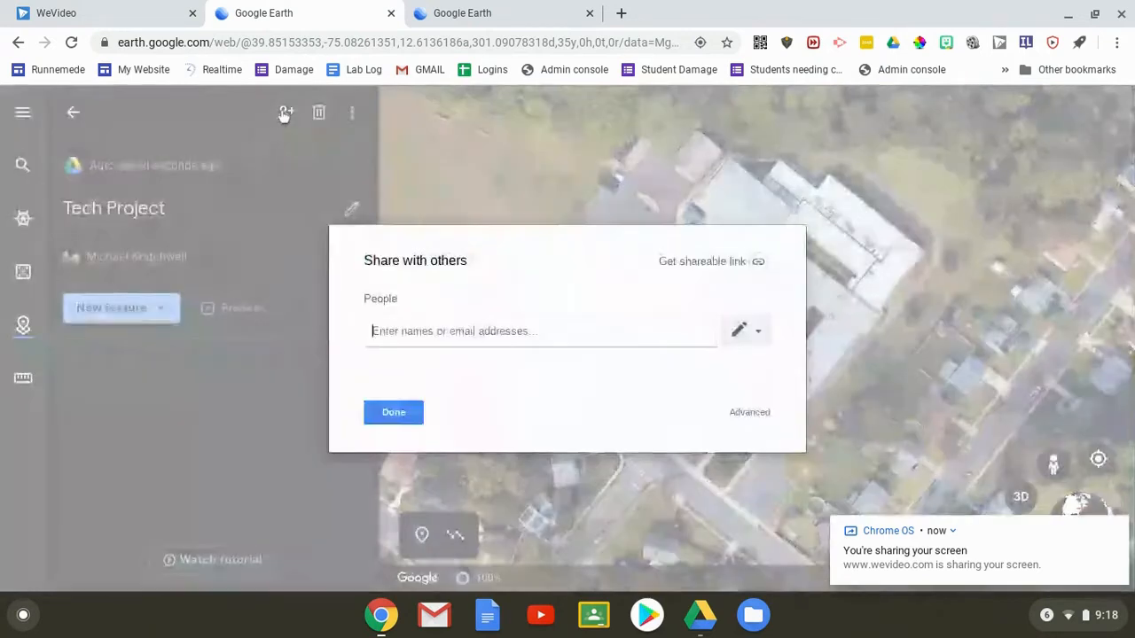
text(volz)
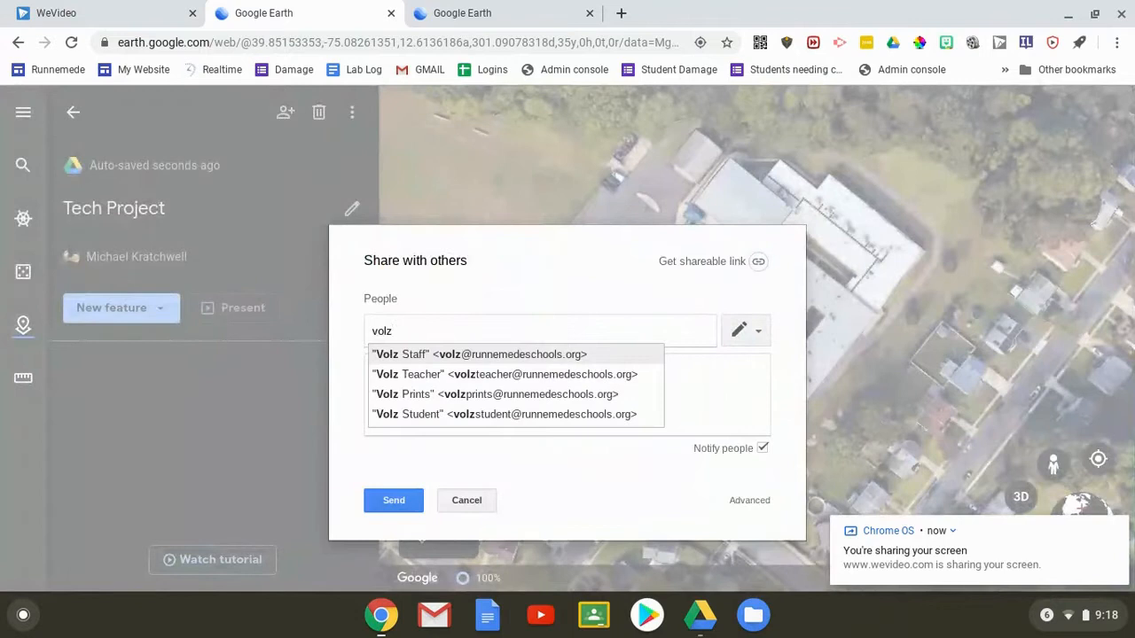
key(Down)
key(Down)
key(Down)
key(Down)
key(Down)
key(Down)
key(Down)
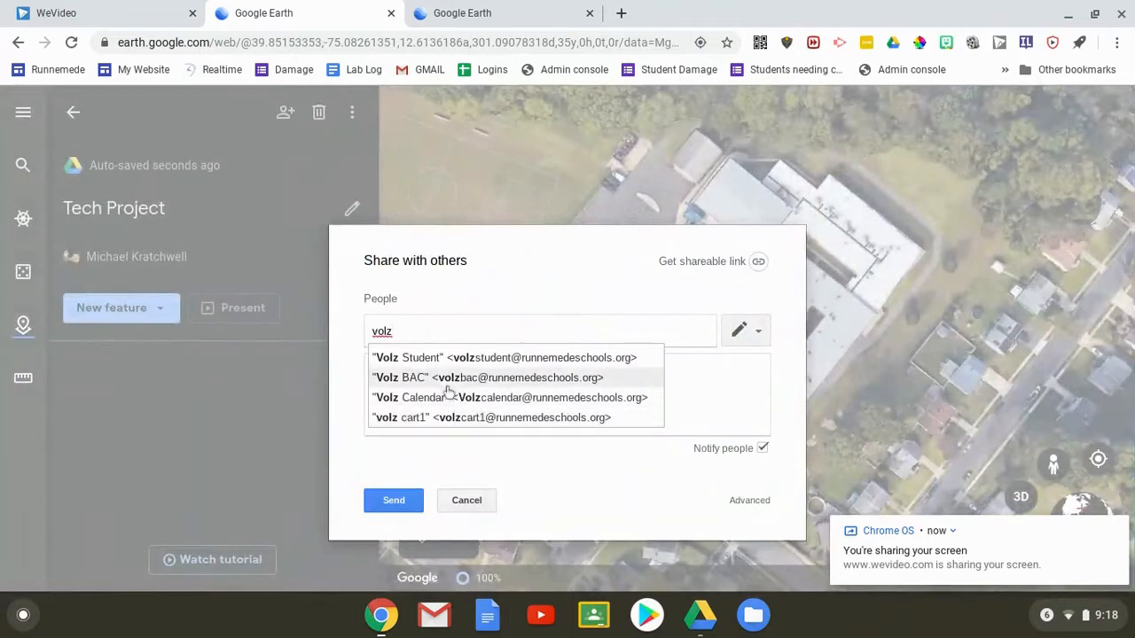
click(451, 360)
click(399, 503)
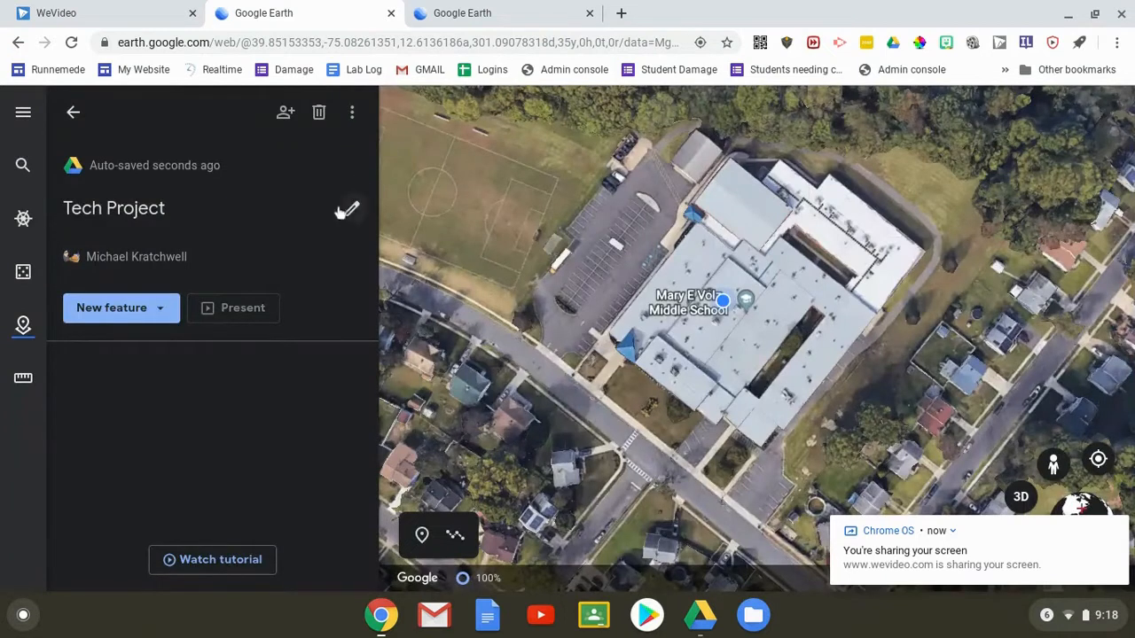
Step: Examine the edit and view permission choices in the project's sharing settings, leaving them as they are
click(285, 116)
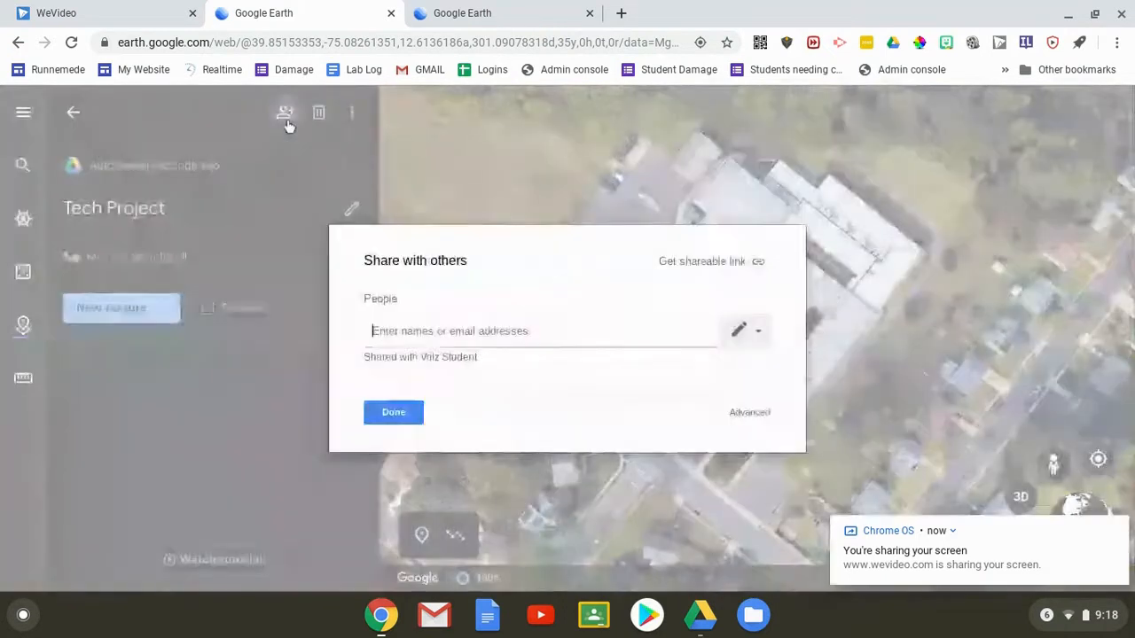
click(758, 335)
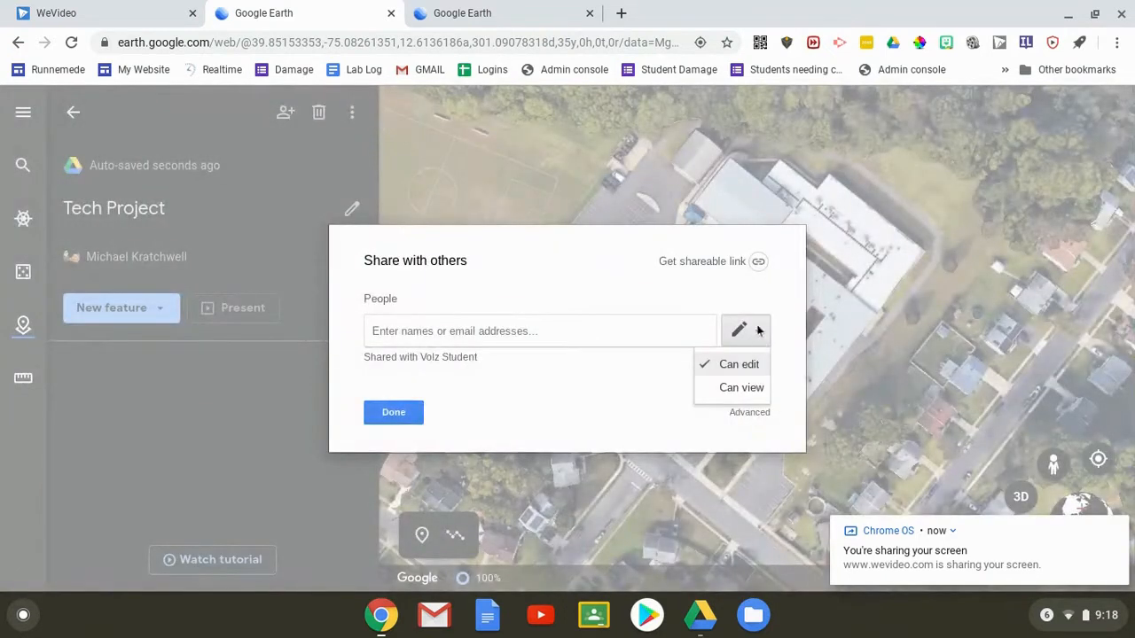
click(758, 330)
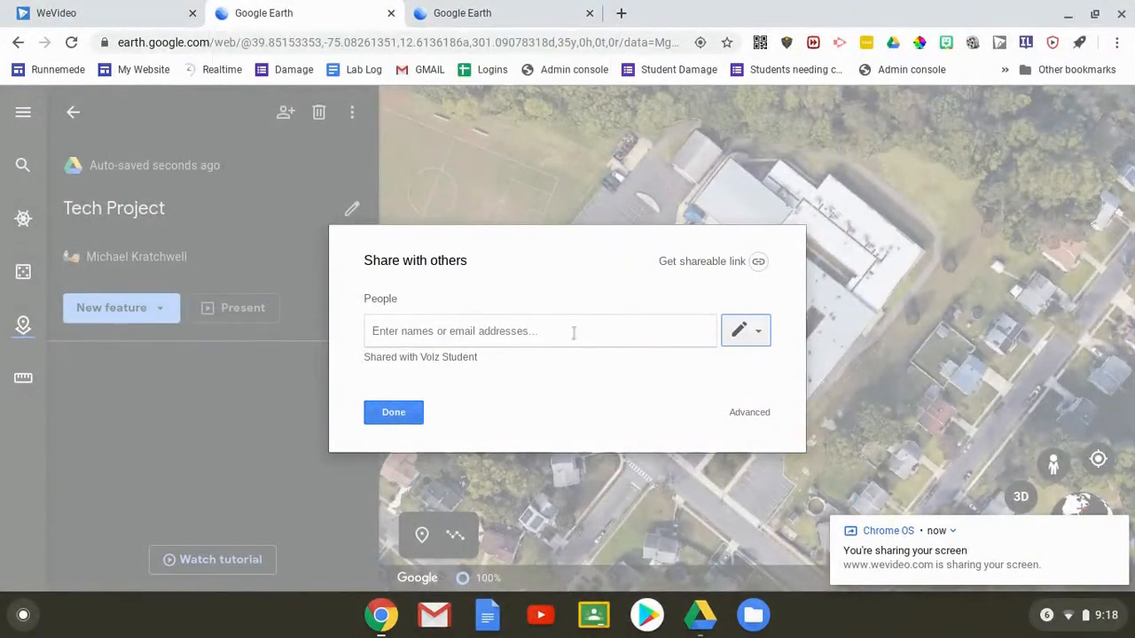
click(392, 413)
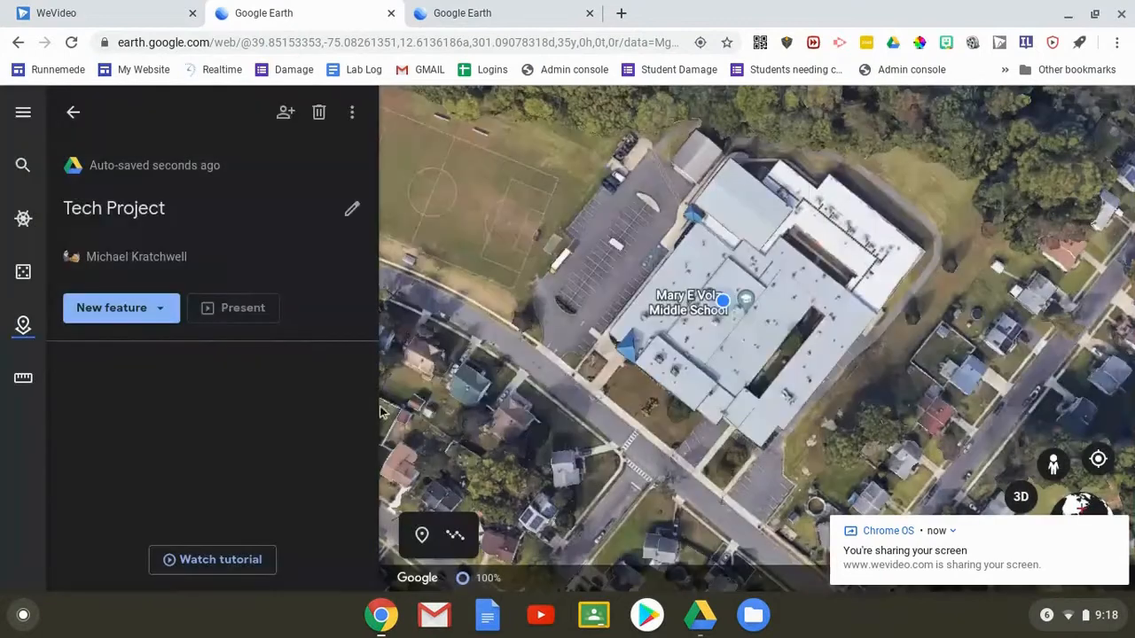
Step: Search for New York as a new feature and save the place to Tech Project
click(155, 310)
click(168, 321)
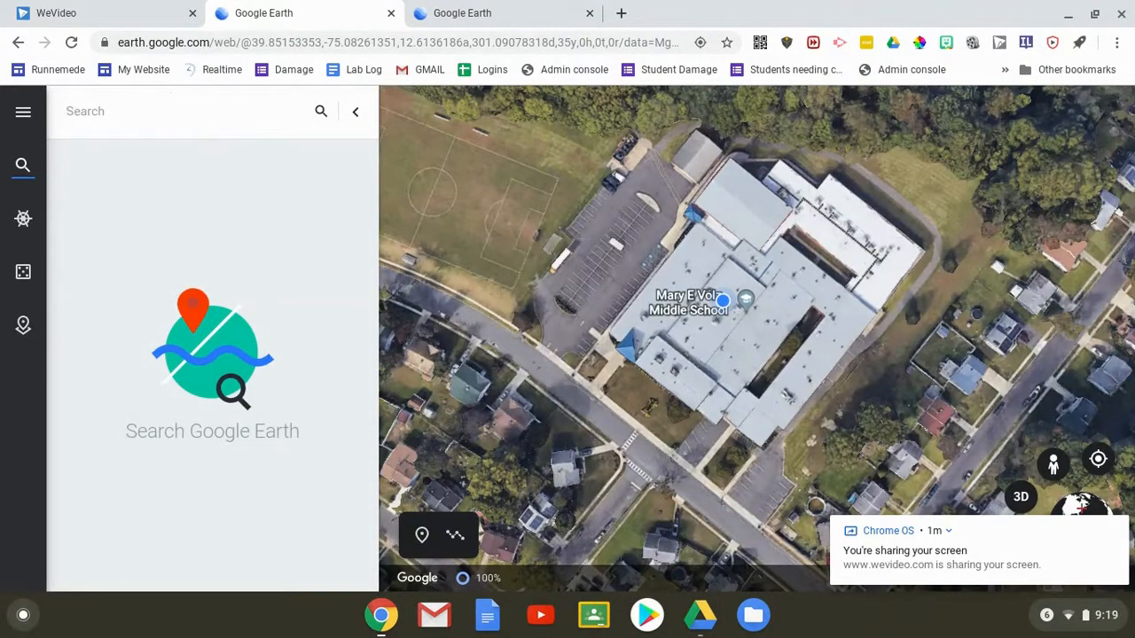
text(new)
click(172, 160)
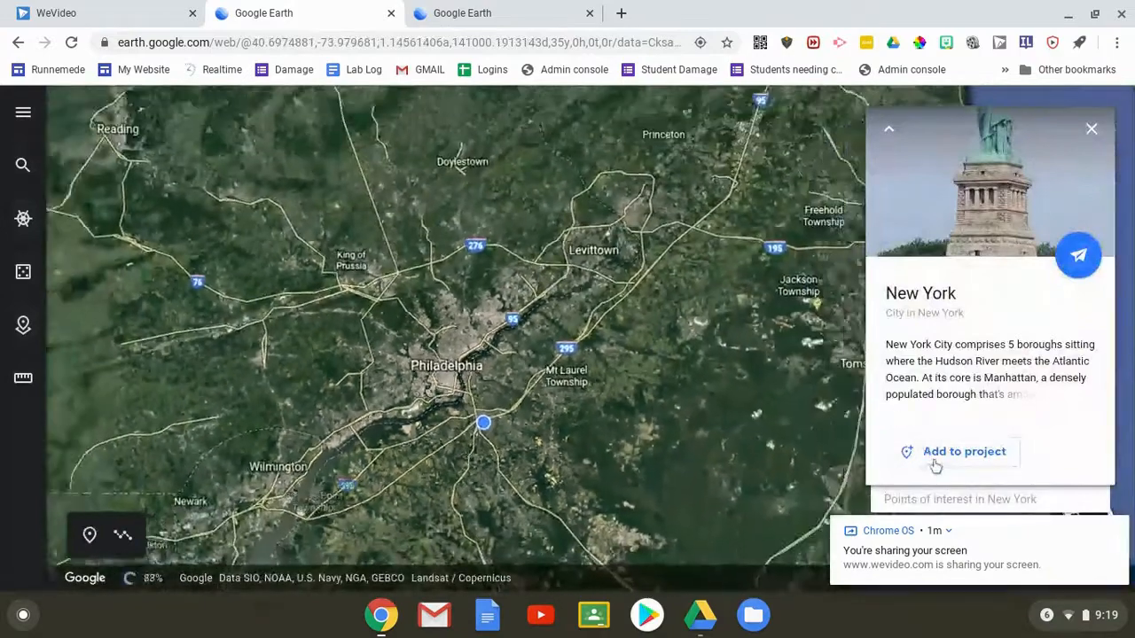
click(935, 461)
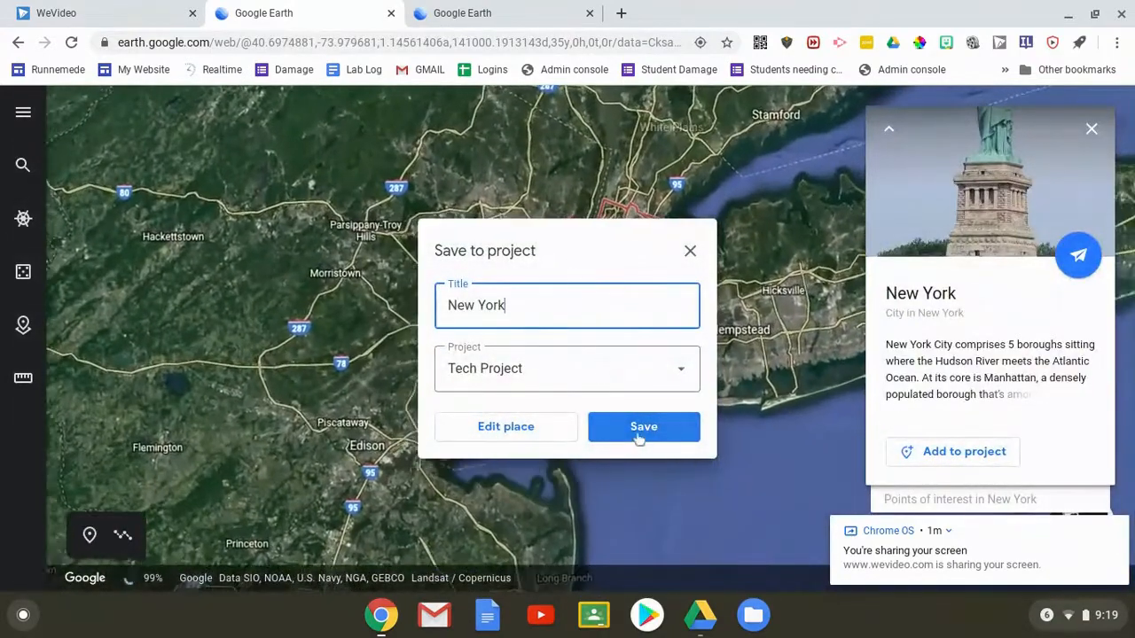
click(641, 434)
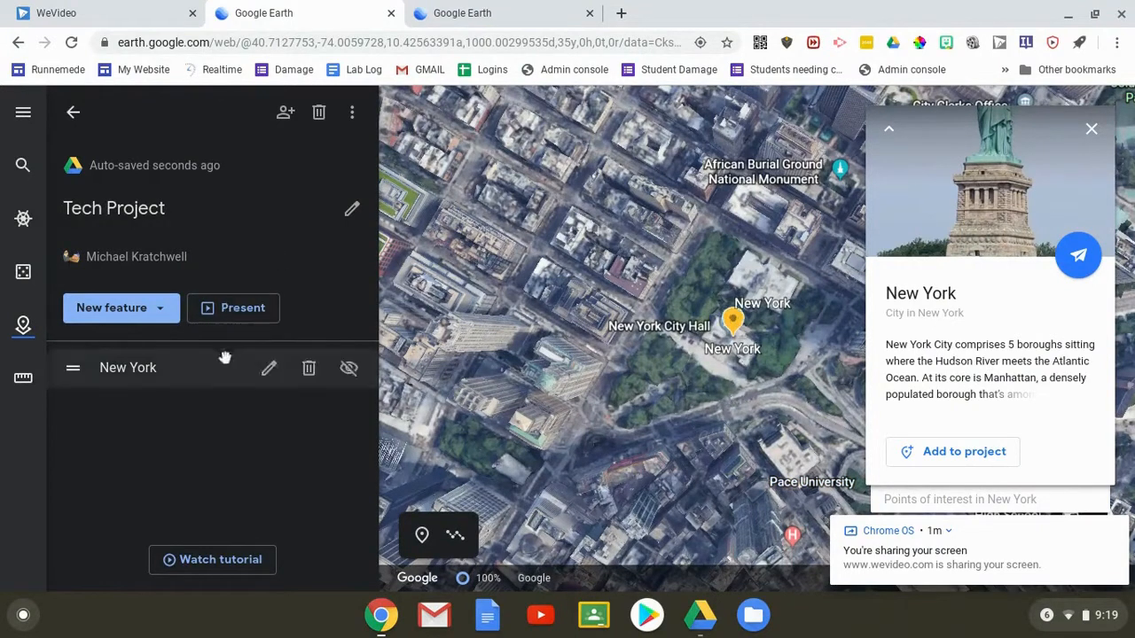
Step: Search for Los Angeles, CA, USA as another feature and save the place to Tech Project
click(154, 311)
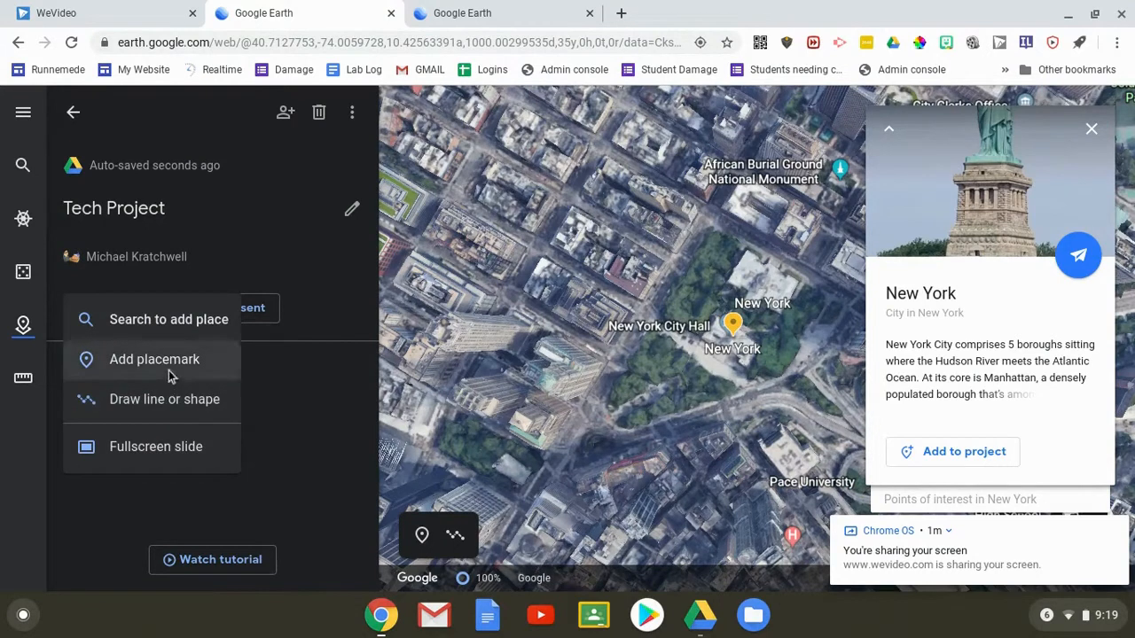
click(172, 321)
text(los)
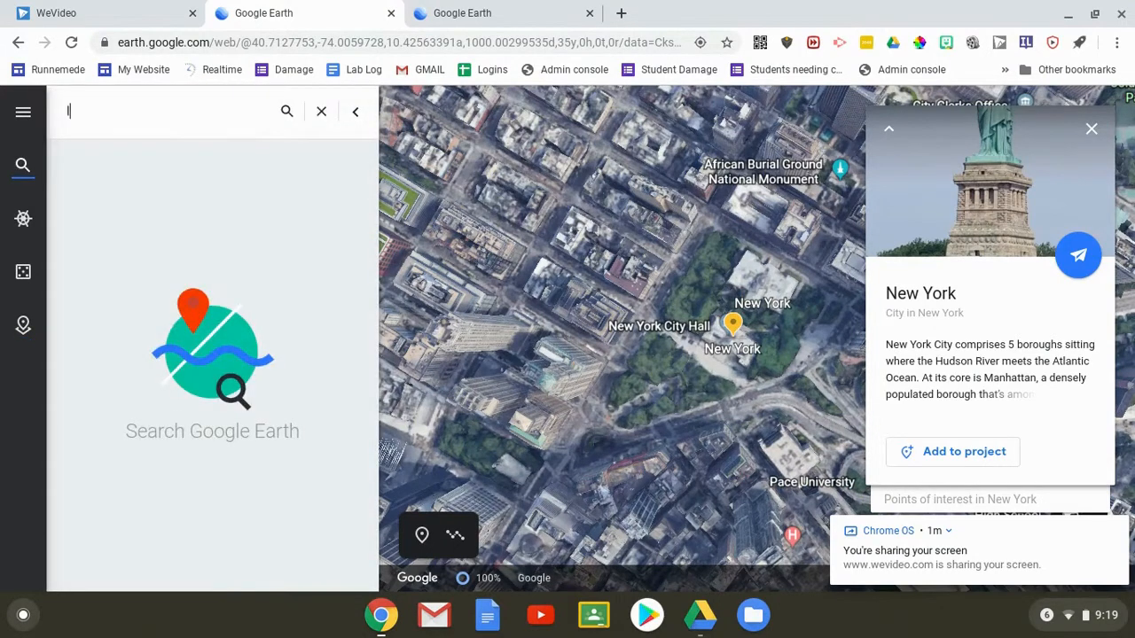
text( ang)
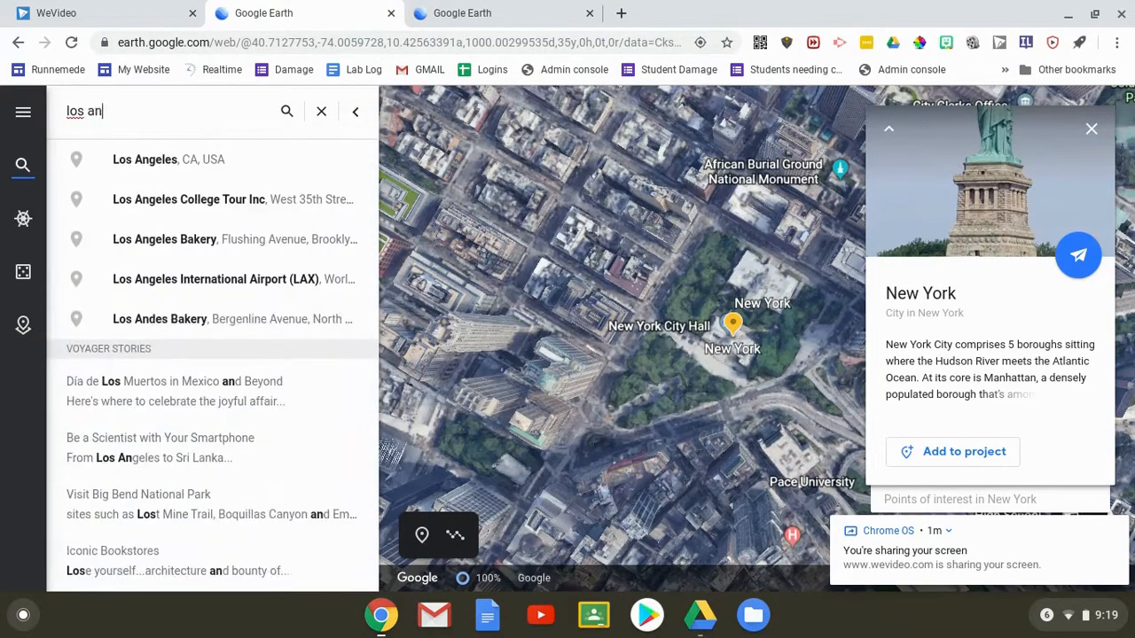
click(218, 157)
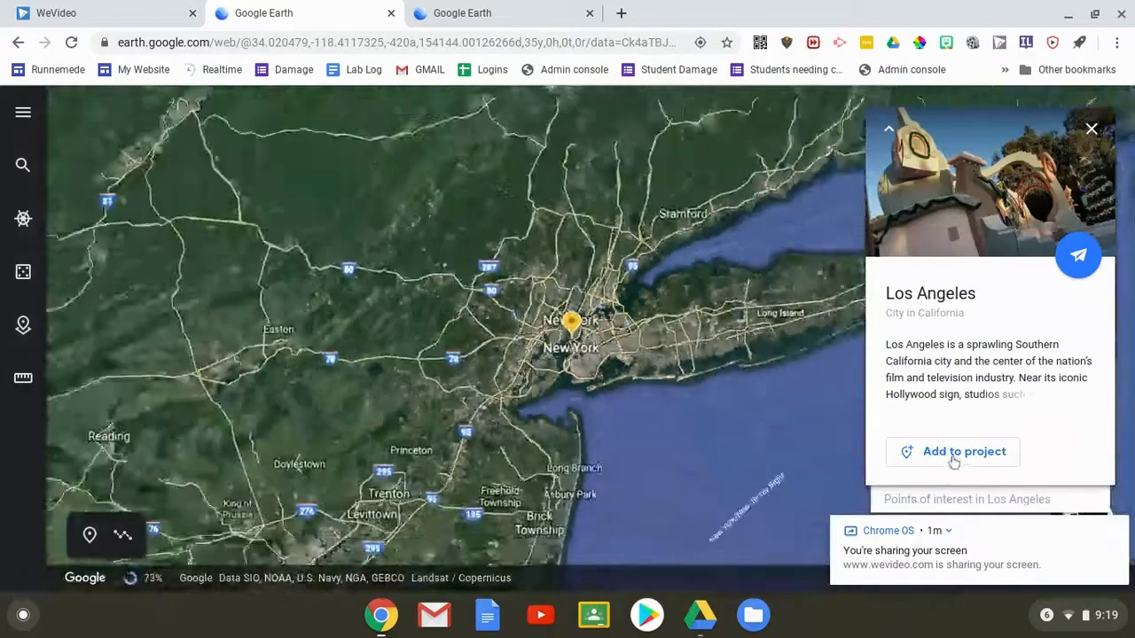
click(954, 454)
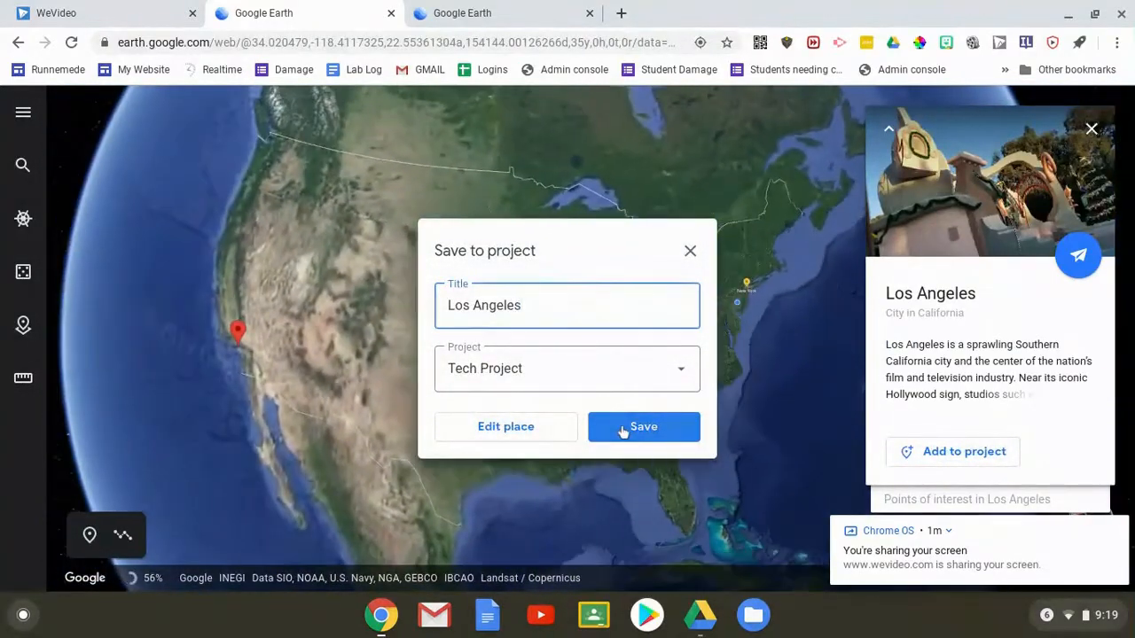
click(624, 427)
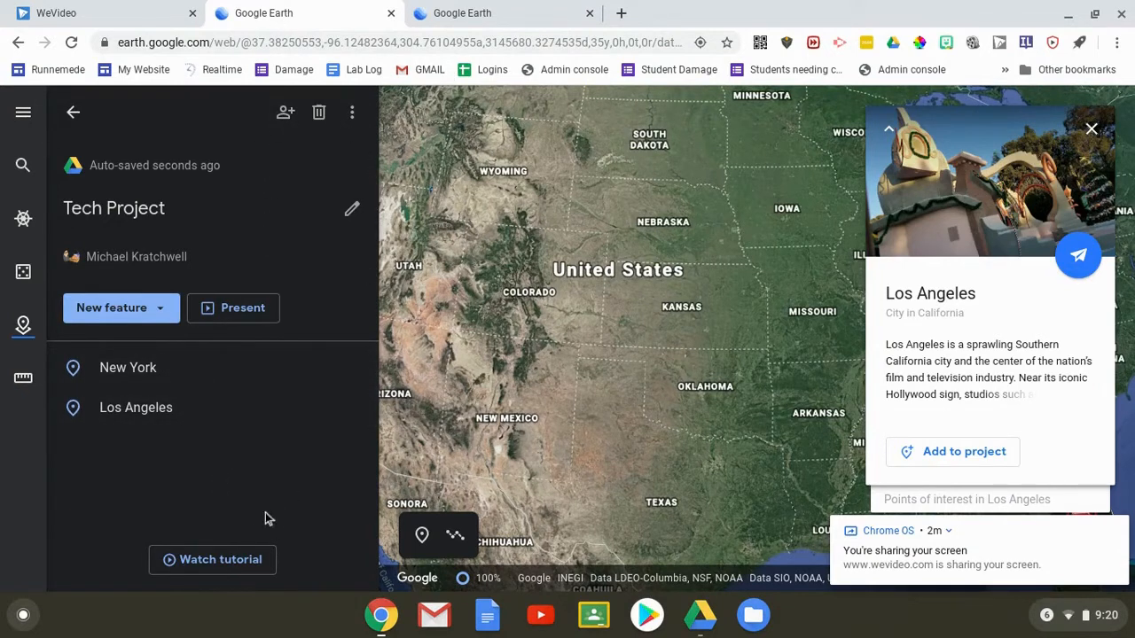
click(943, 530)
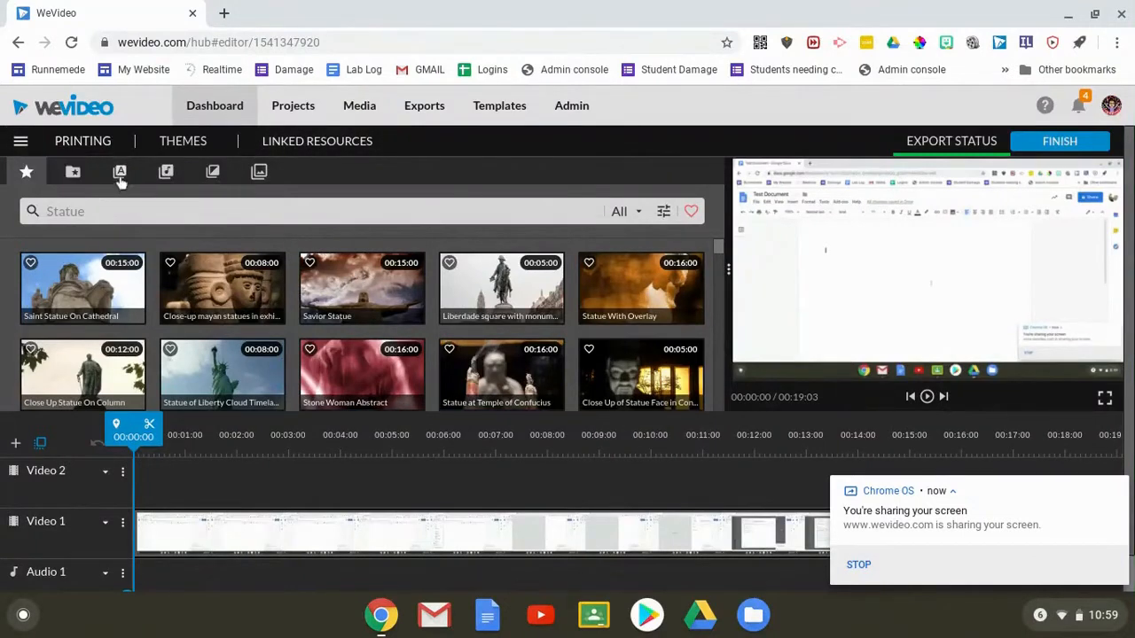
Step: Start a screen recording from the media library with no audio, sharing the entire screen
click(74, 173)
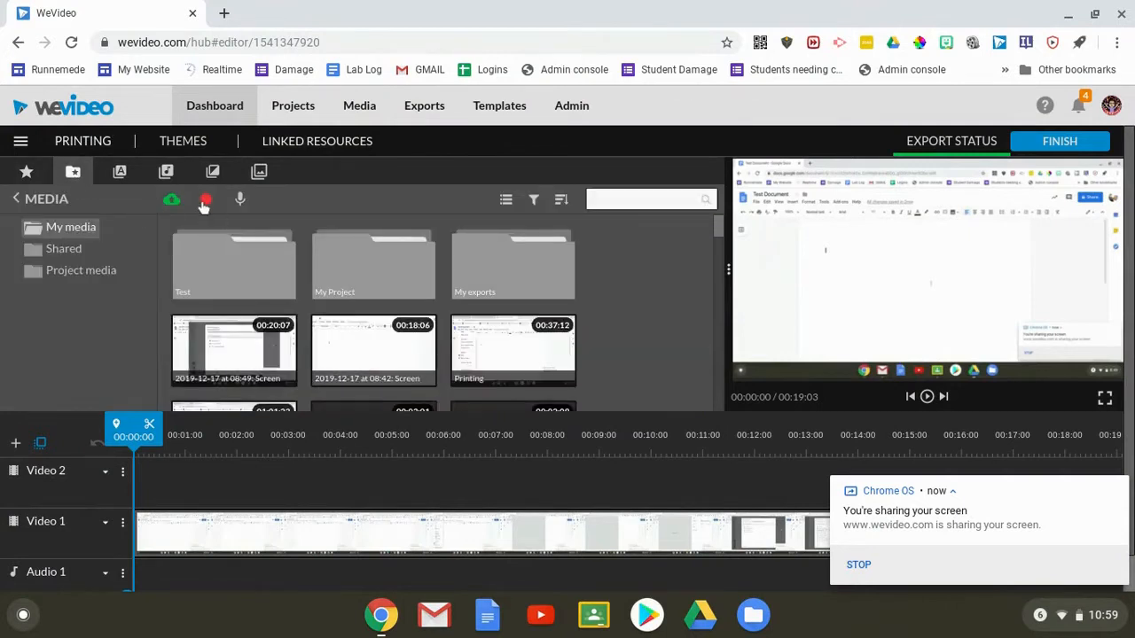
click(207, 201)
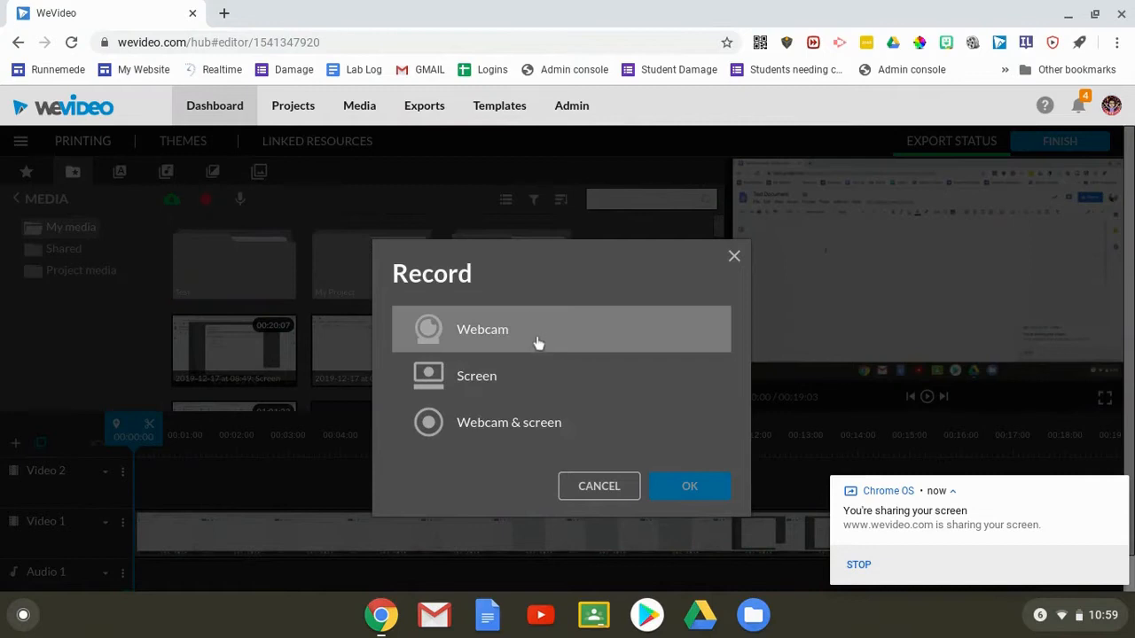
click(515, 378)
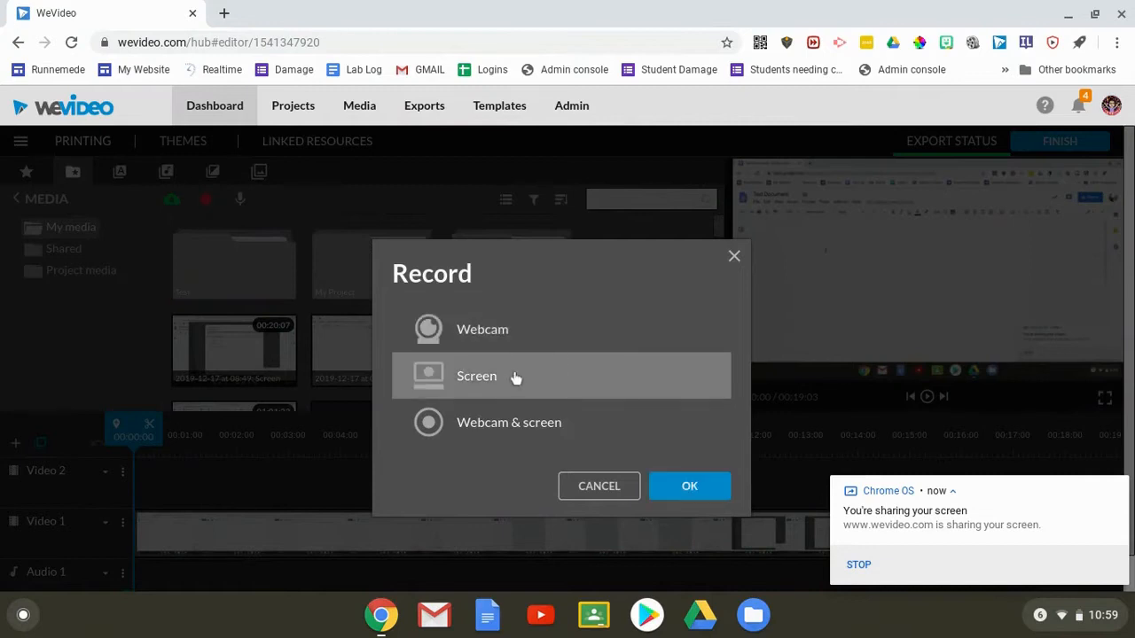
click(690, 489)
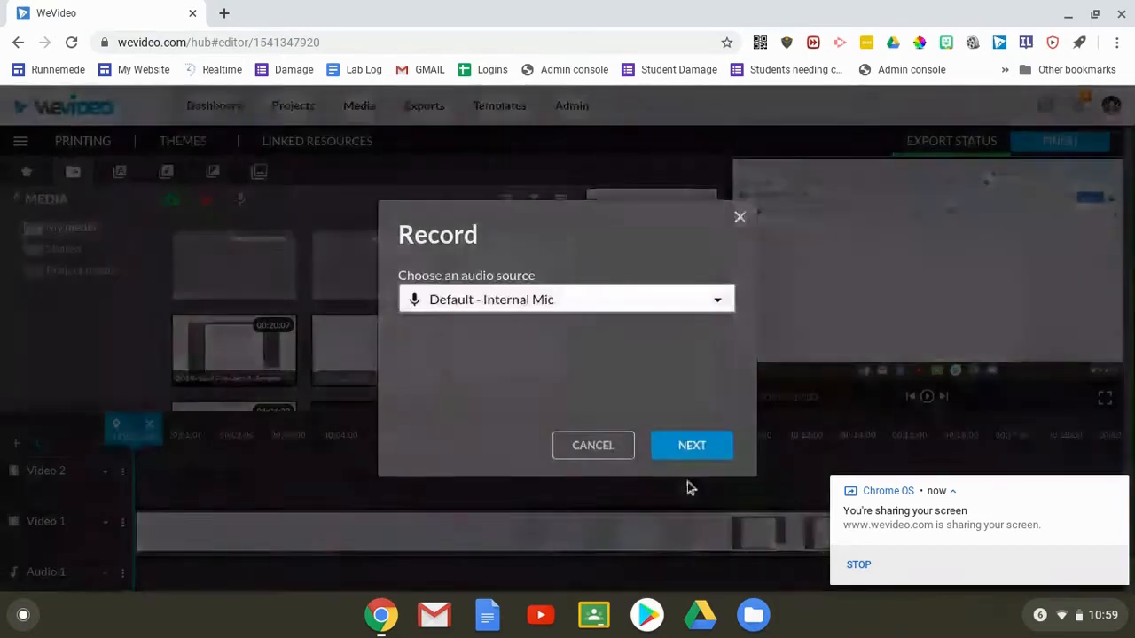
click(576, 306)
click(565, 334)
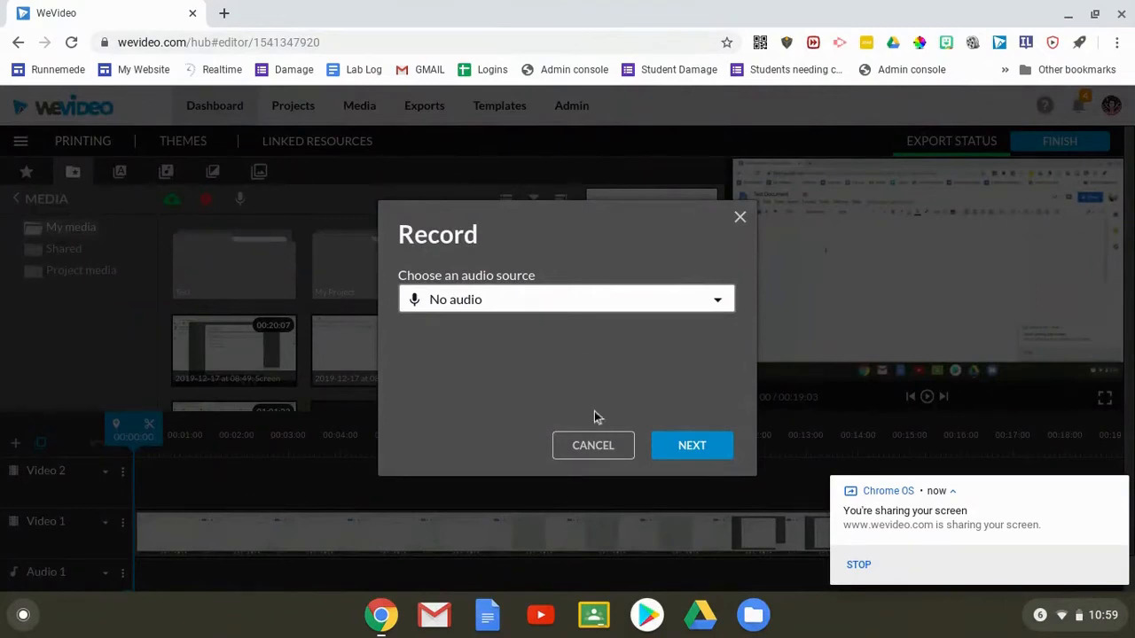
click(685, 454)
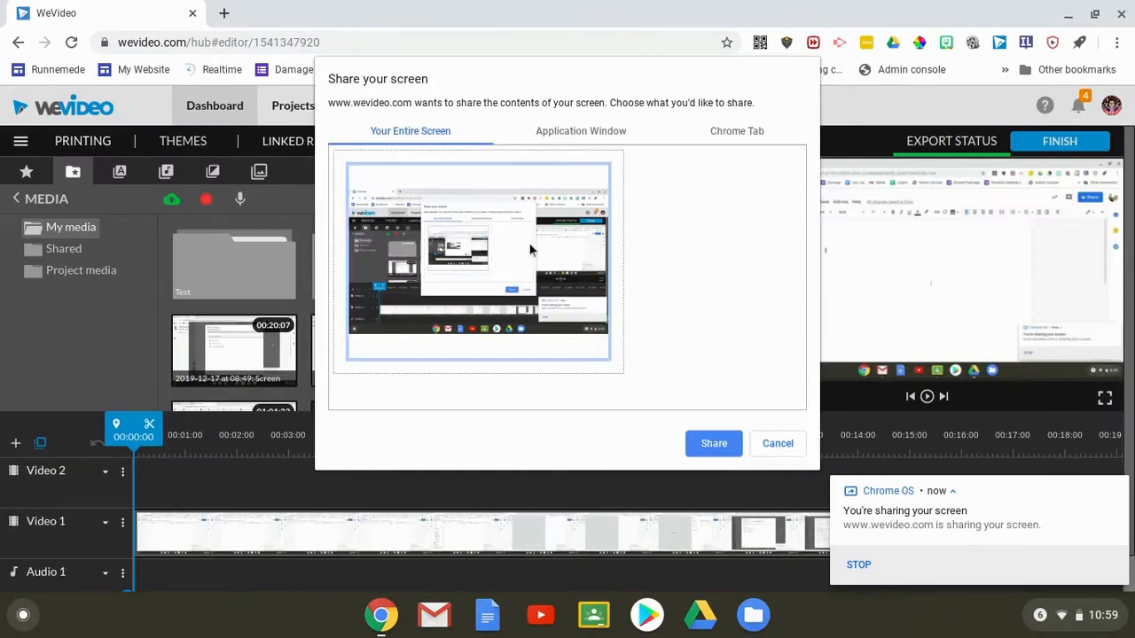
click(713, 448)
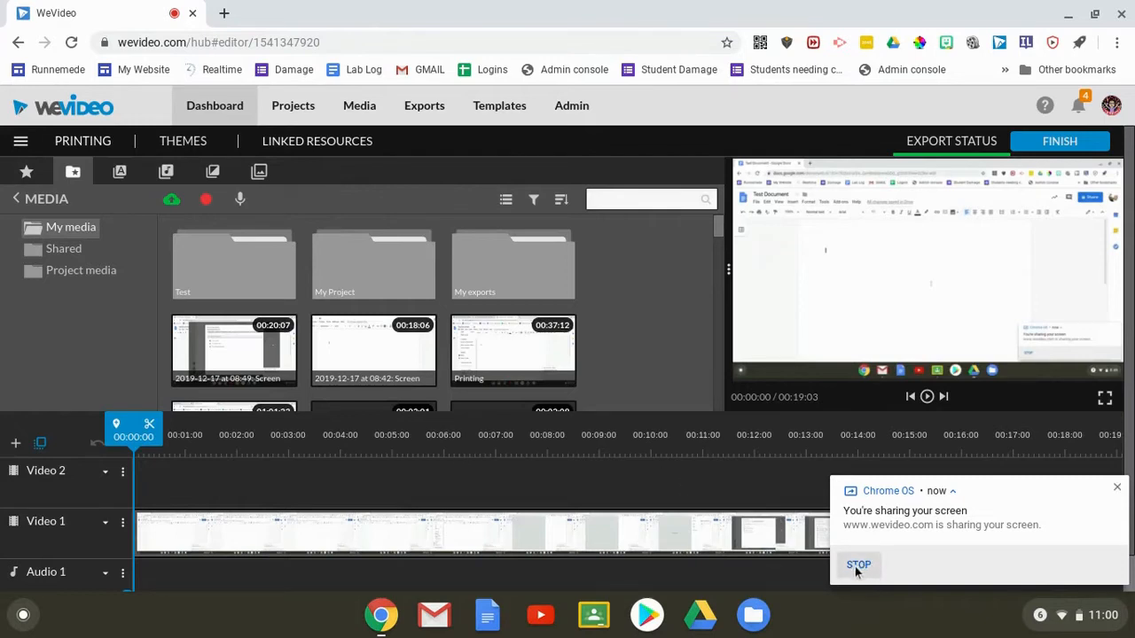
Step: Rename the "2019-12-17 at 08:49: Screen" recording in My media to "Screencast example" and save
scroll(483, 359, down, 5)
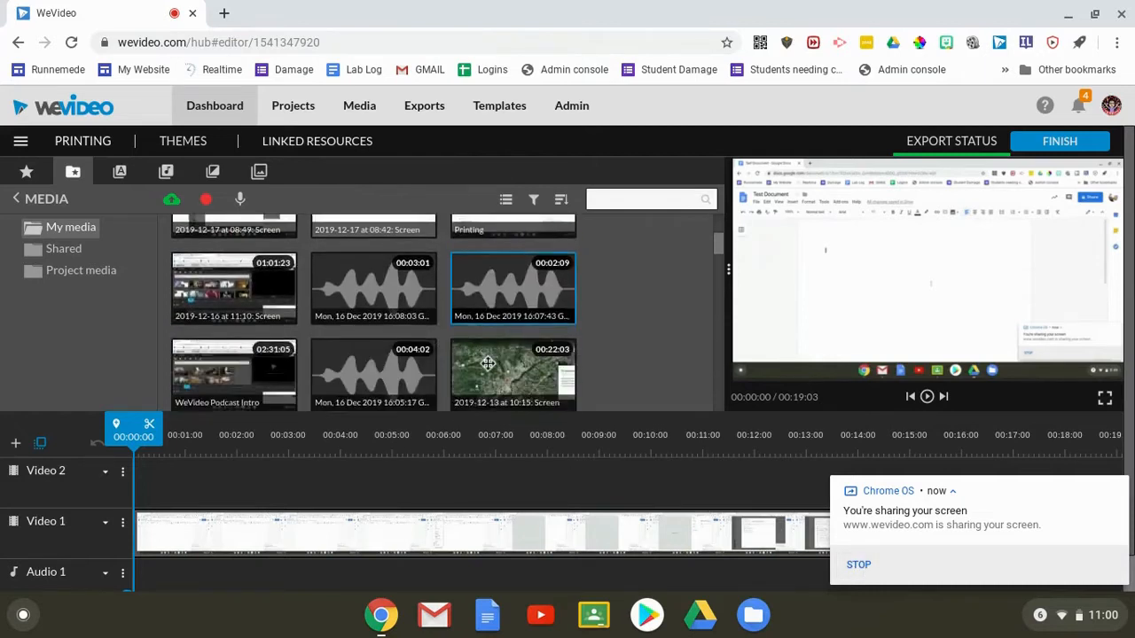
scroll(483, 364, up, 10)
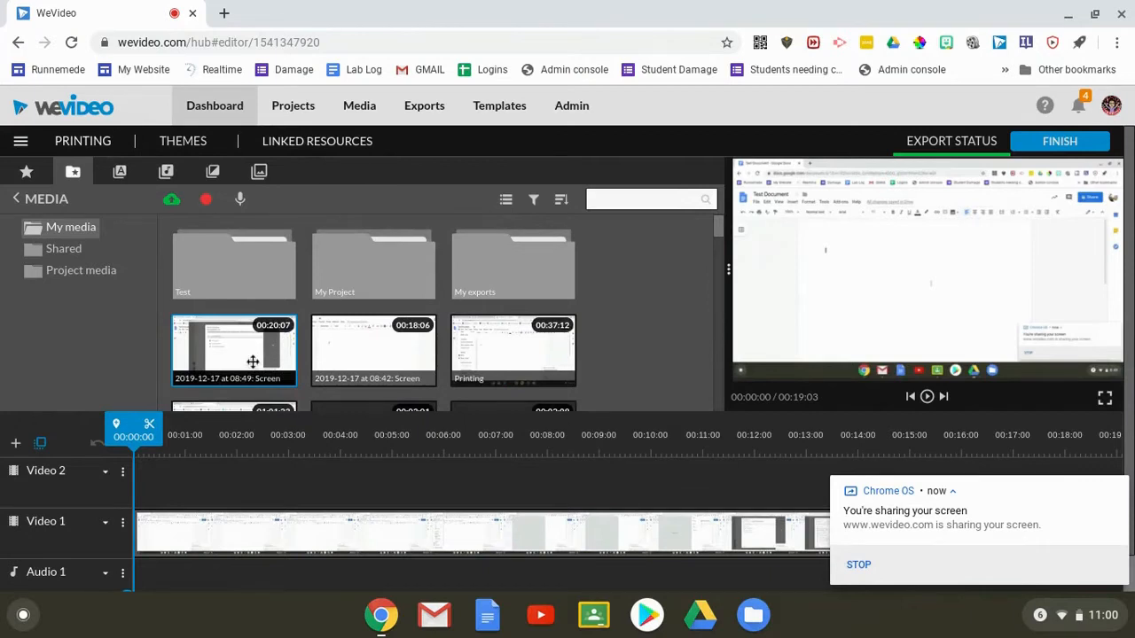
right_click(252, 360)
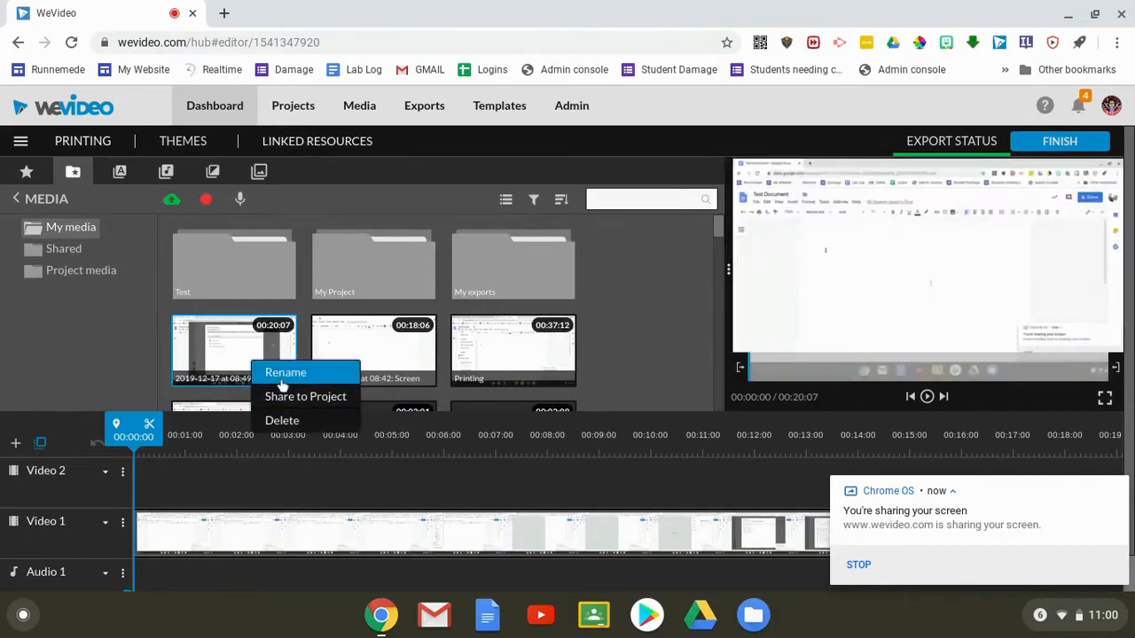
click(286, 378)
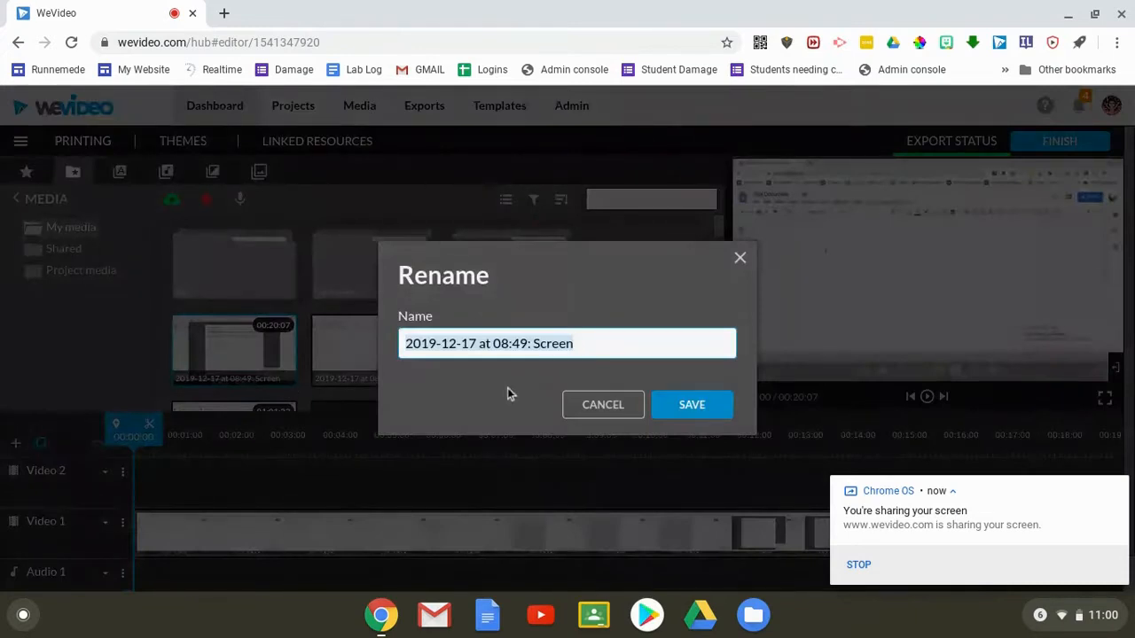
text(Screencast example)
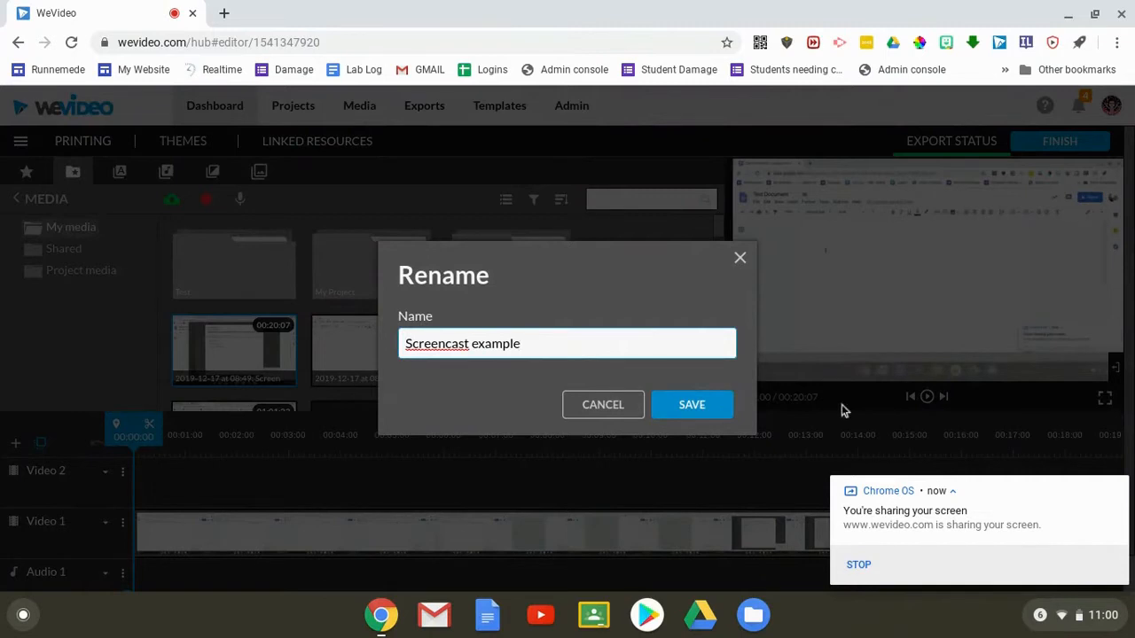
click(688, 406)
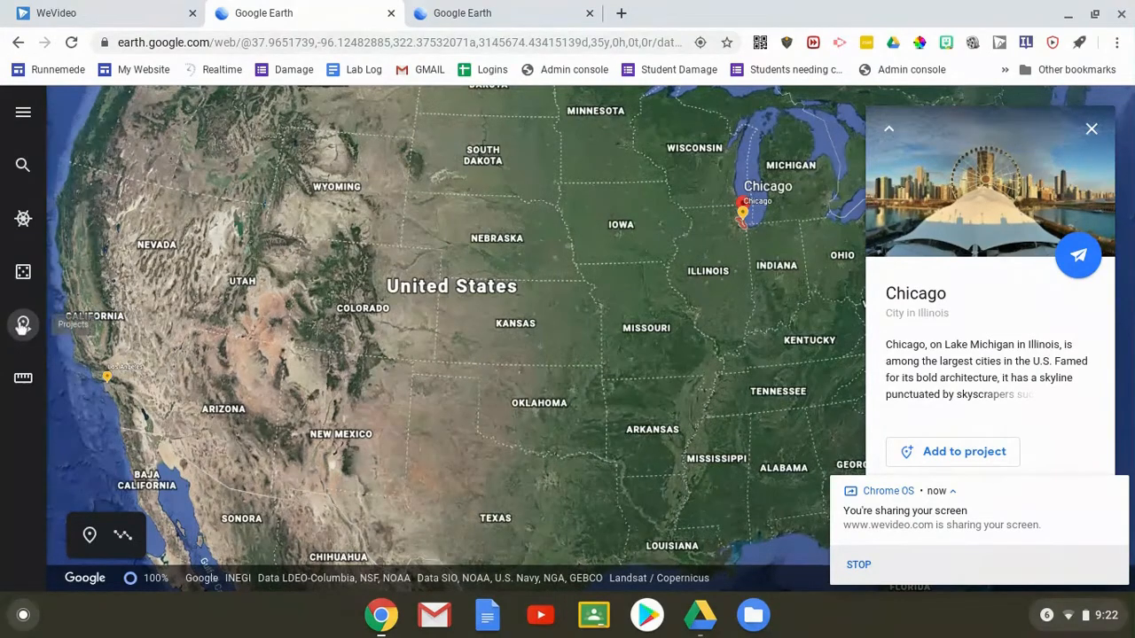
Step: Present Tech Project from the Google Earth projects list, going through New York, Los Angeles and Chicago
click(23, 325)
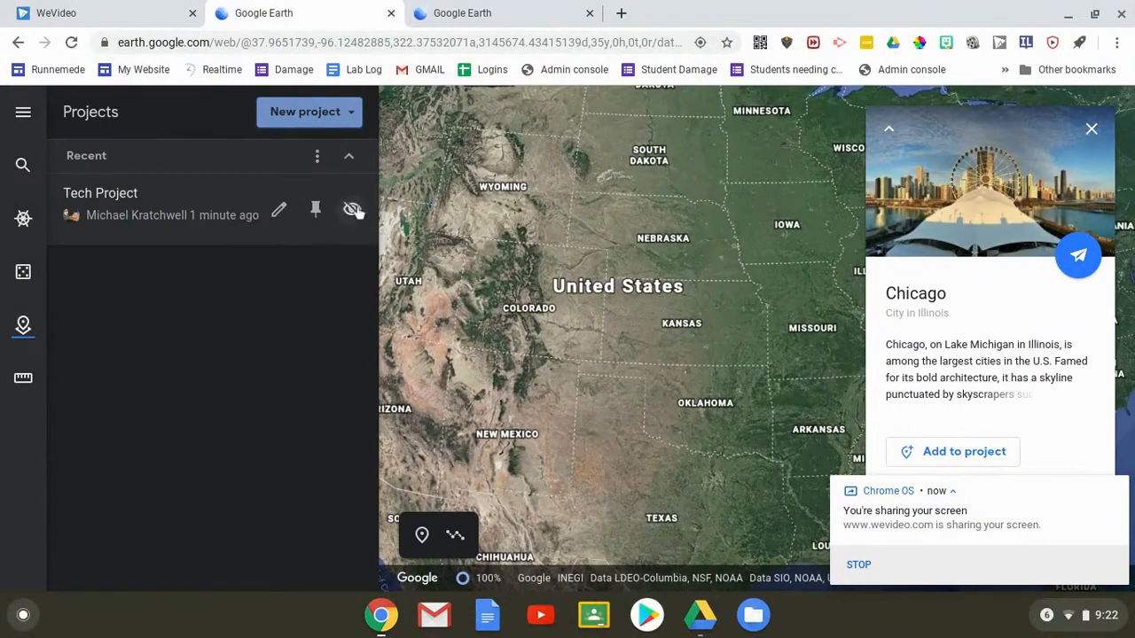
click(352, 209)
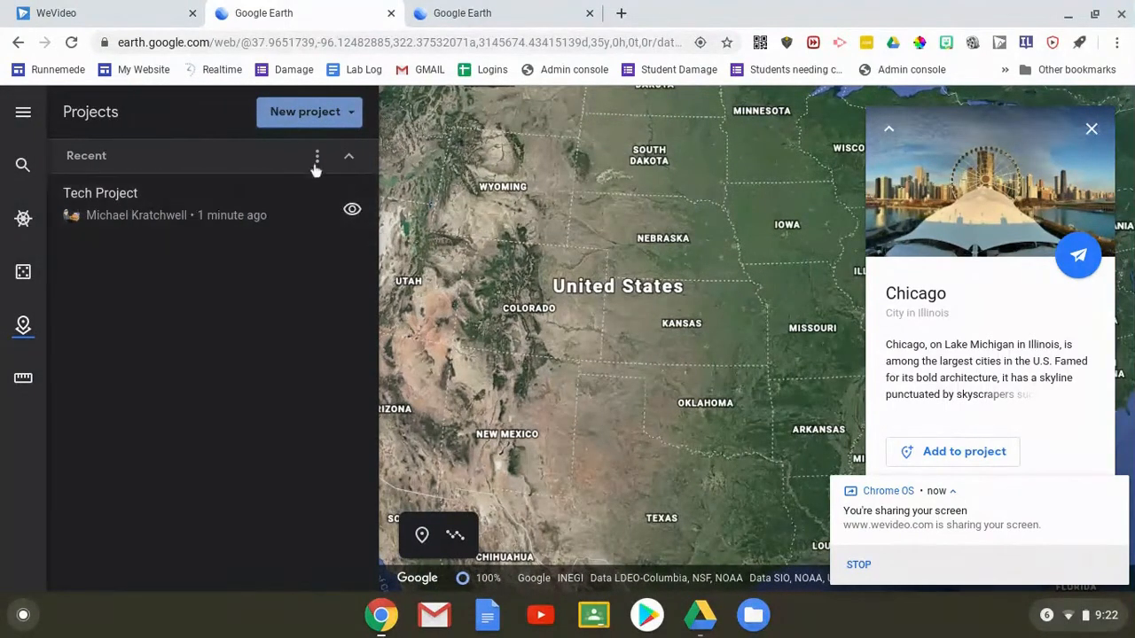
click(182, 220)
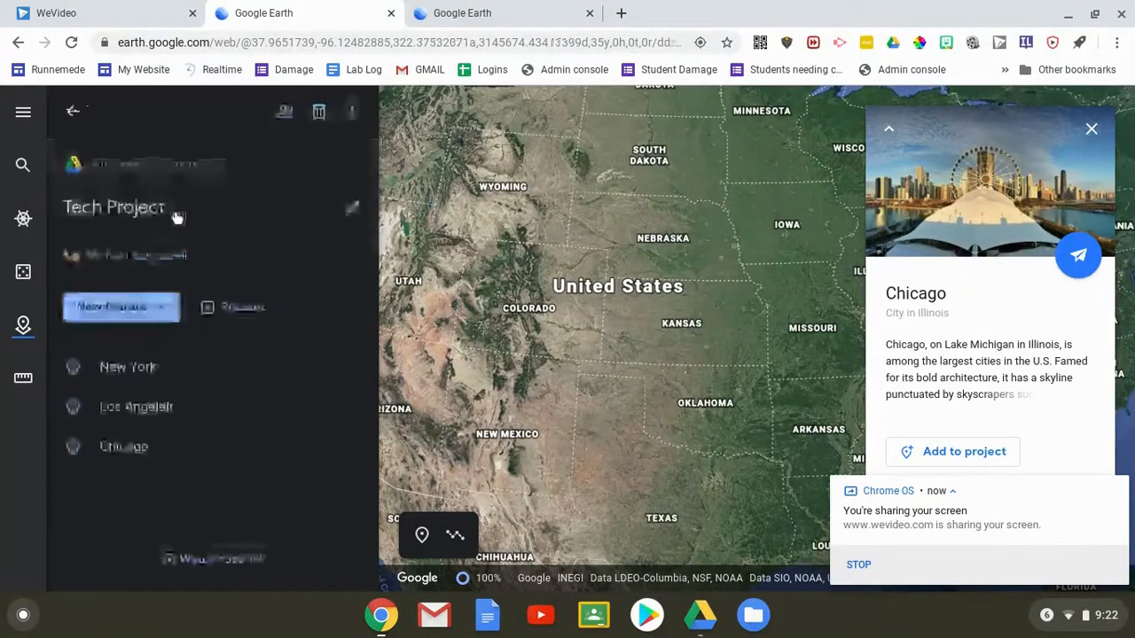
click(241, 307)
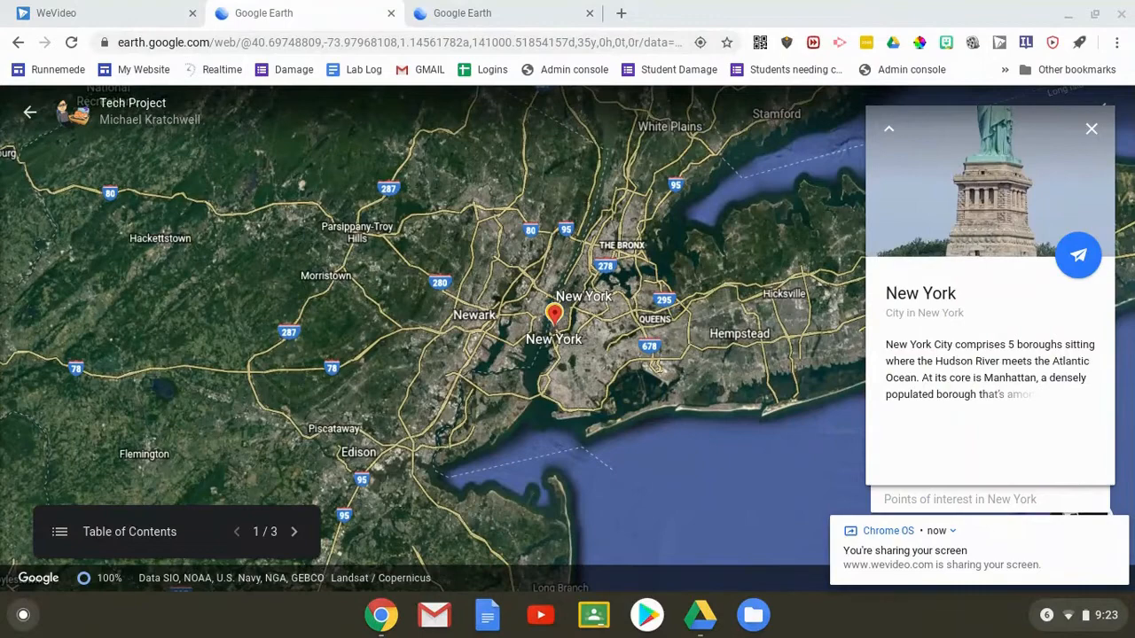
click(294, 532)
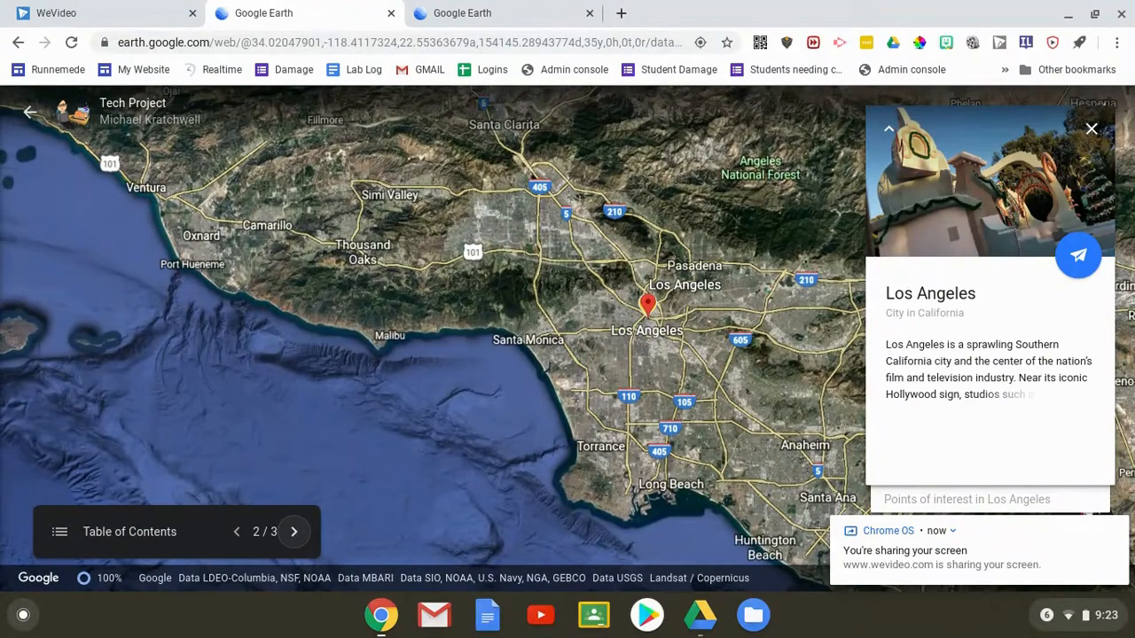
click(295, 532)
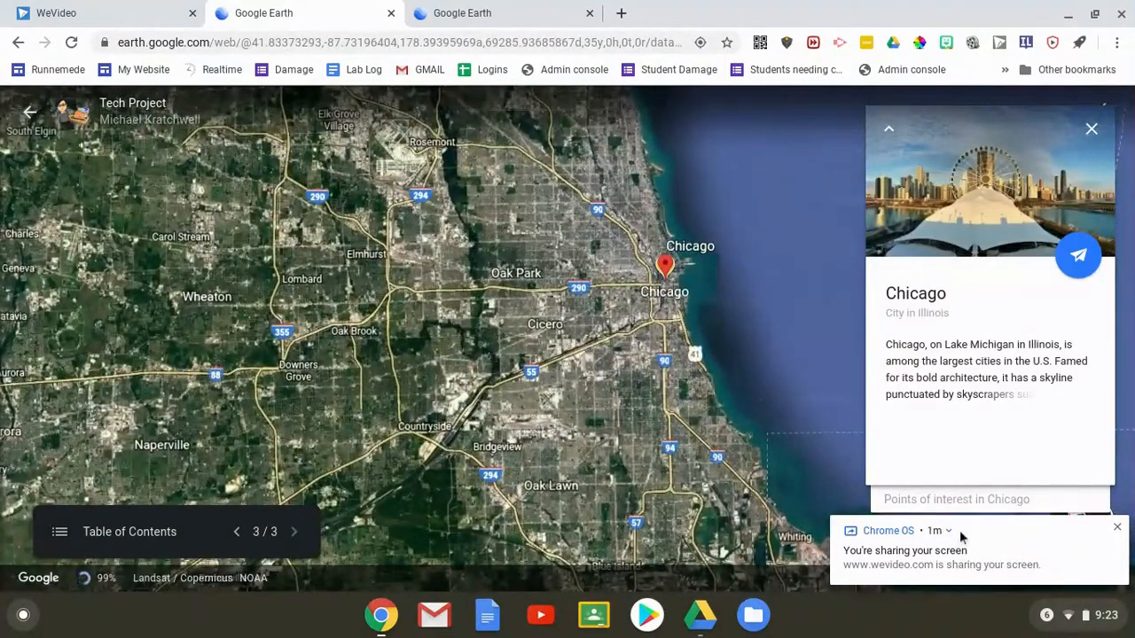
click(948, 538)
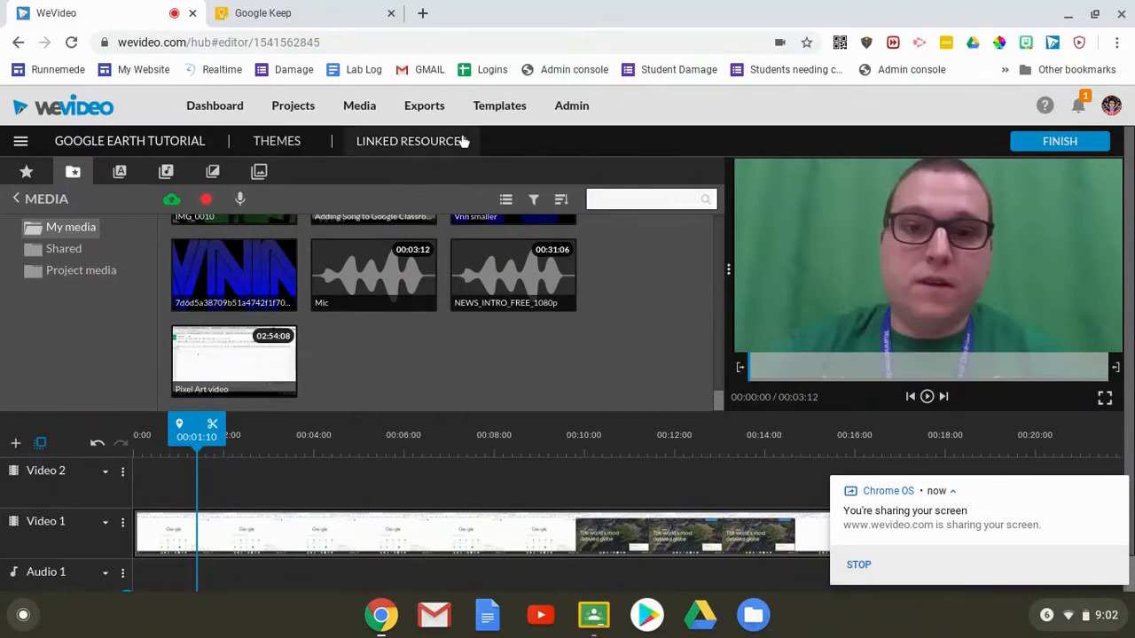
Step: Try to set up a webcam recording with the Front Camera and the default internal microphone
click(207, 202)
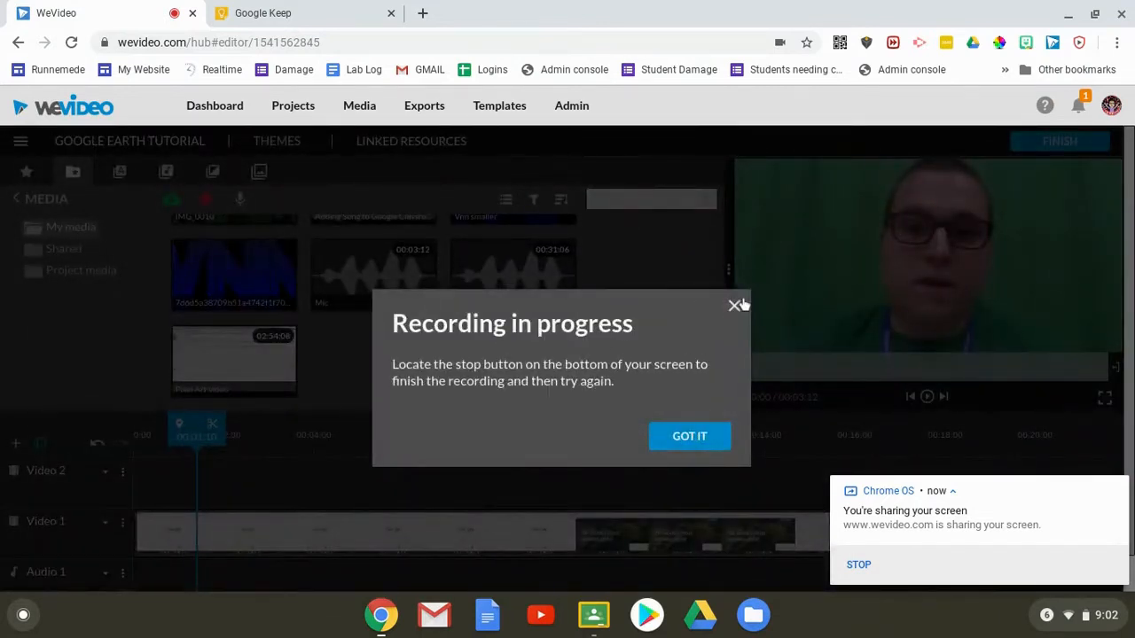
click(734, 307)
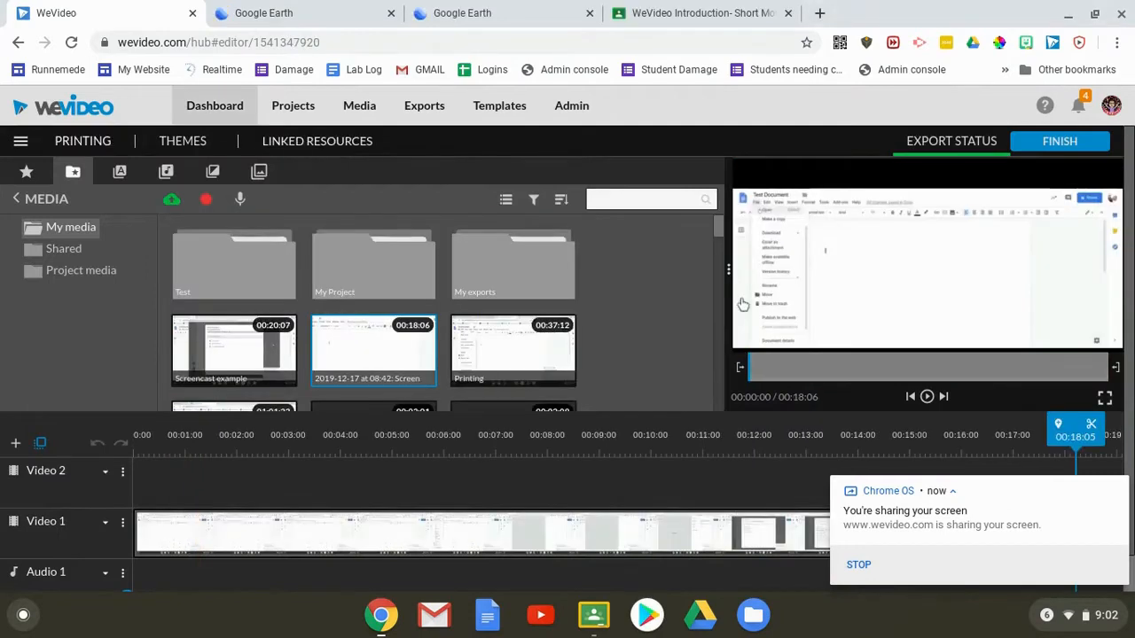
click(207, 202)
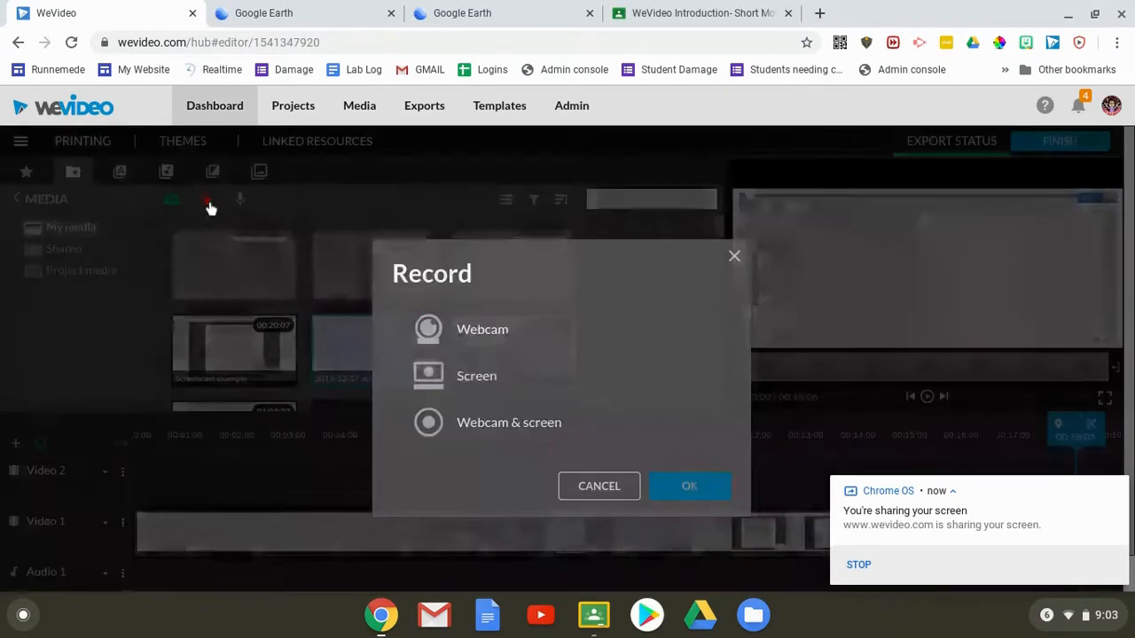
click(547, 330)
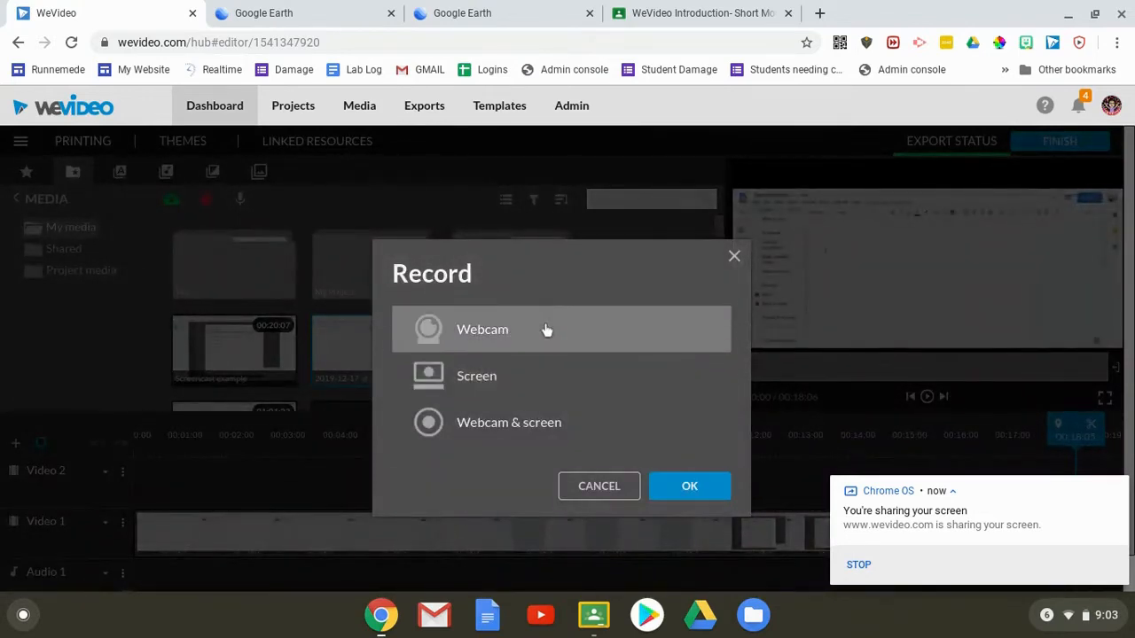
click(727, 490)
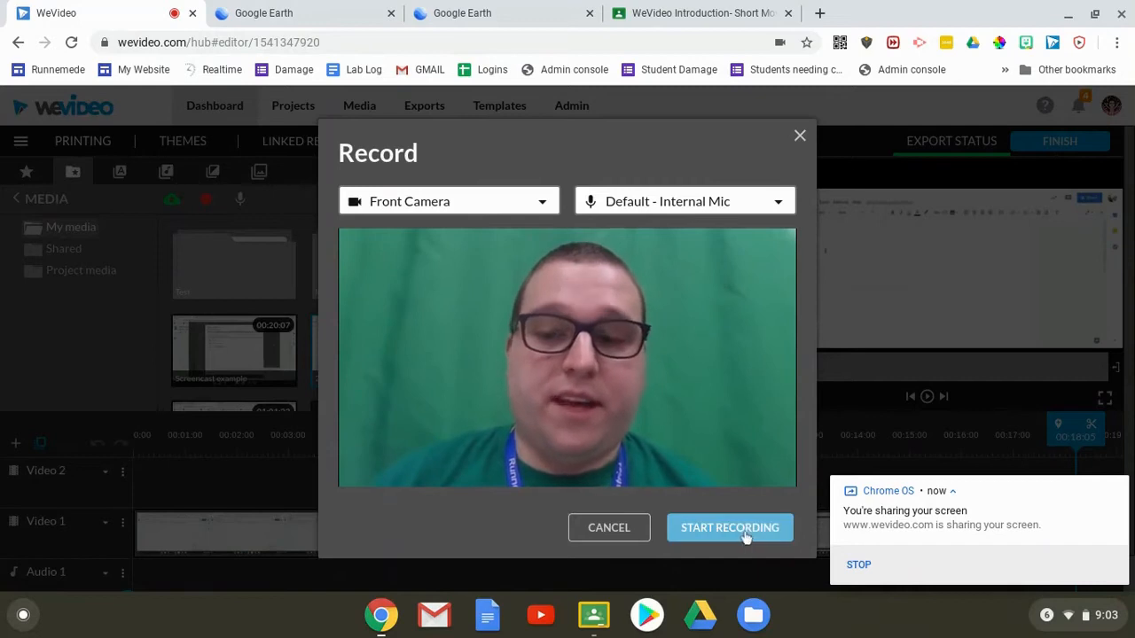
click(604, 537)
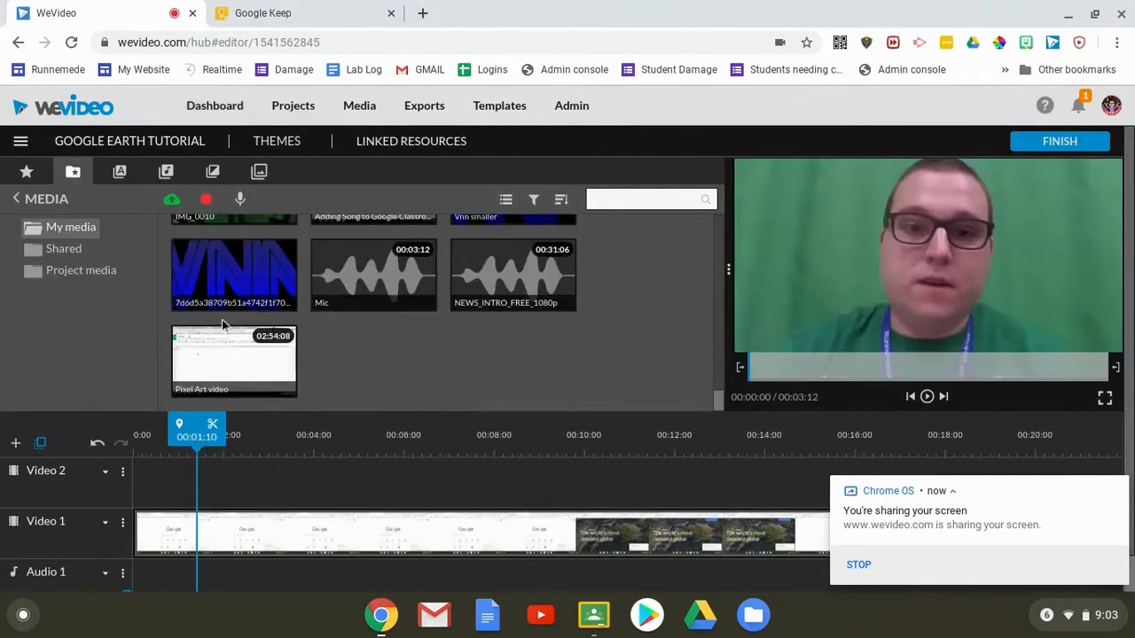
Step: Add the Green Screen Example clip from My media to the beginning of the Video 2 track
scroll(473, 372, down, 1)
scroll(412, 244, up, 5)
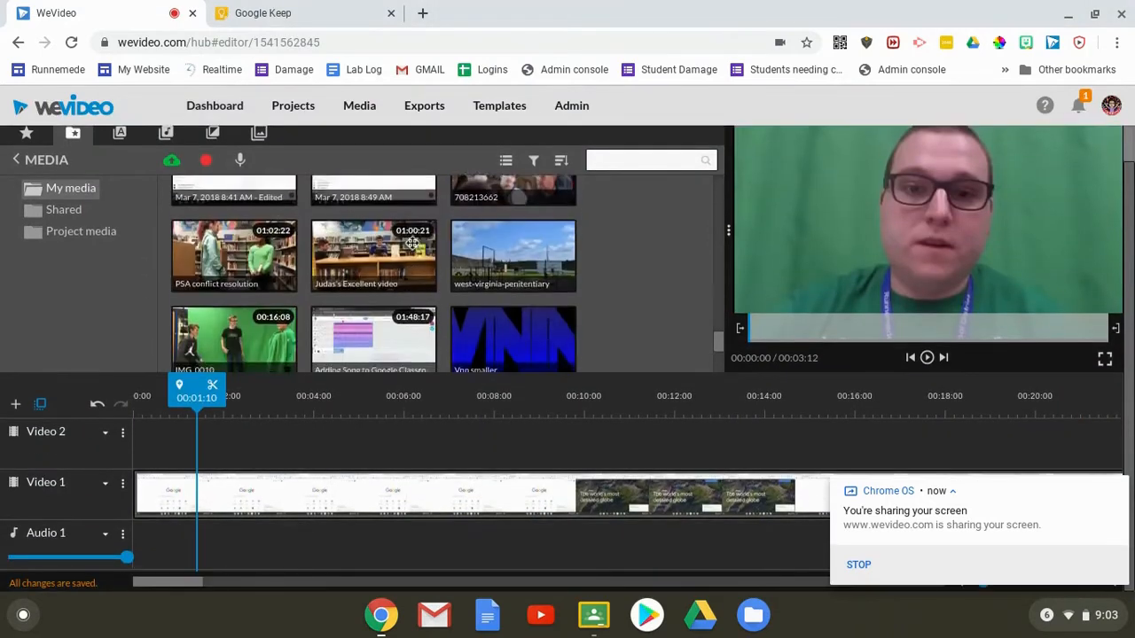
scroll(412, 244, up, 5)
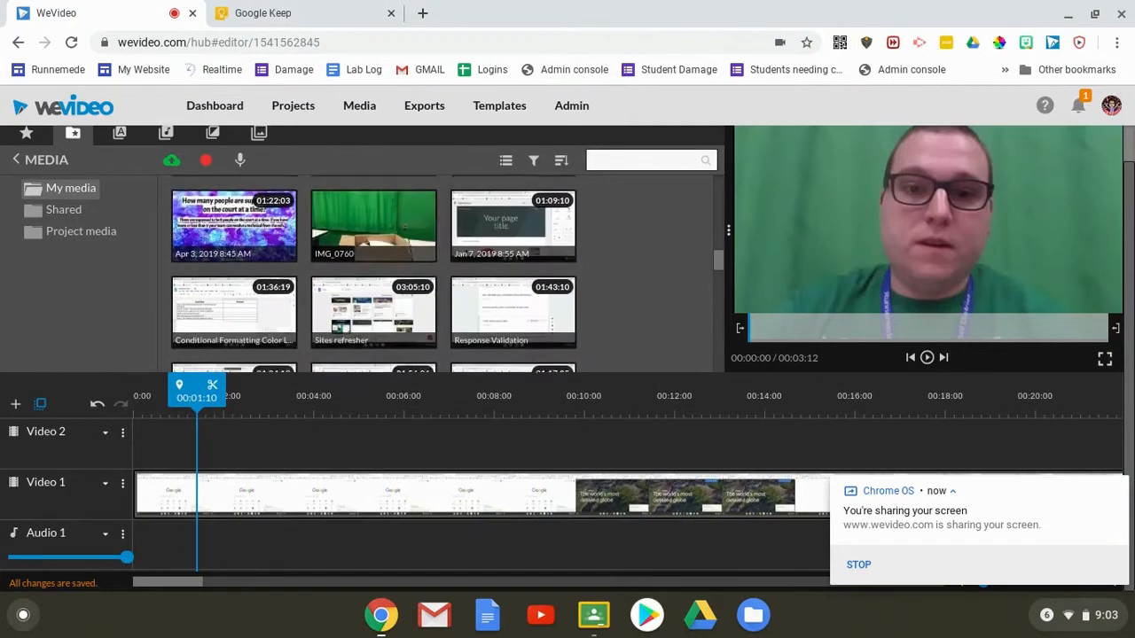
scroll(364, 315, up, 3)
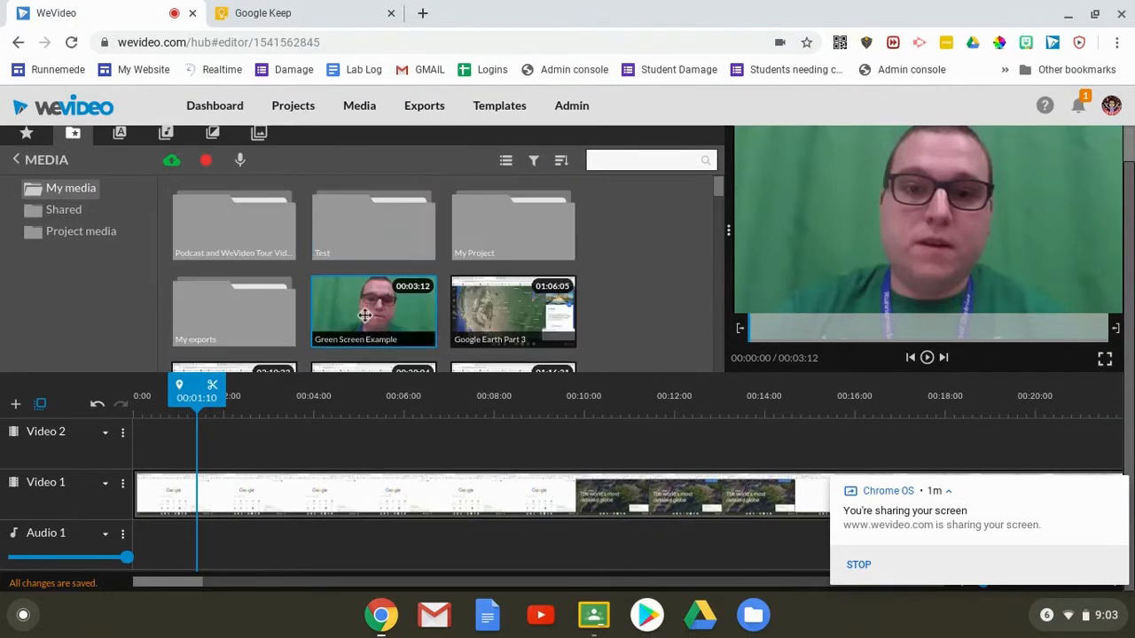
drag(364, 315, 153, 441)
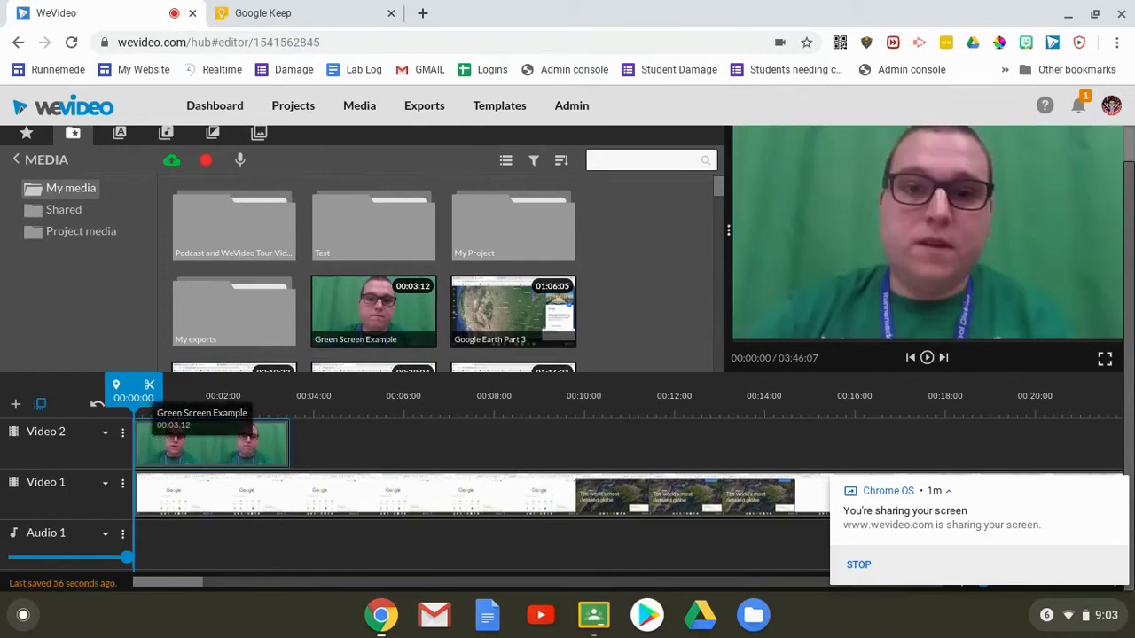
Step: Key out the green background of the Video 2 clip by sampling color 428261 from the preview
click(177, 443)
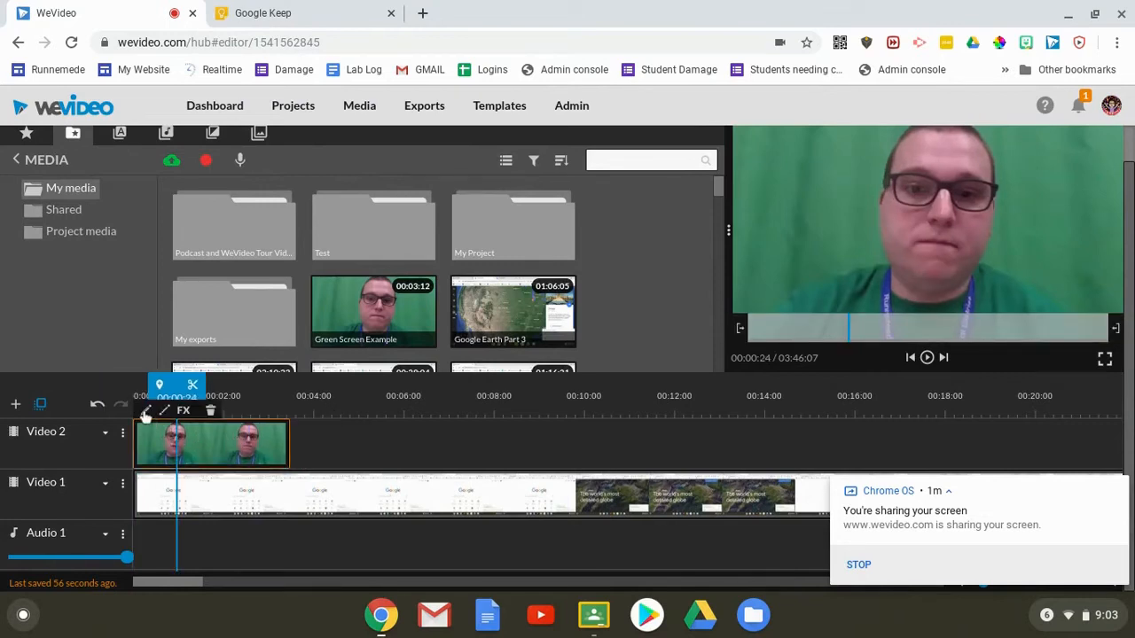
click(147, 415)
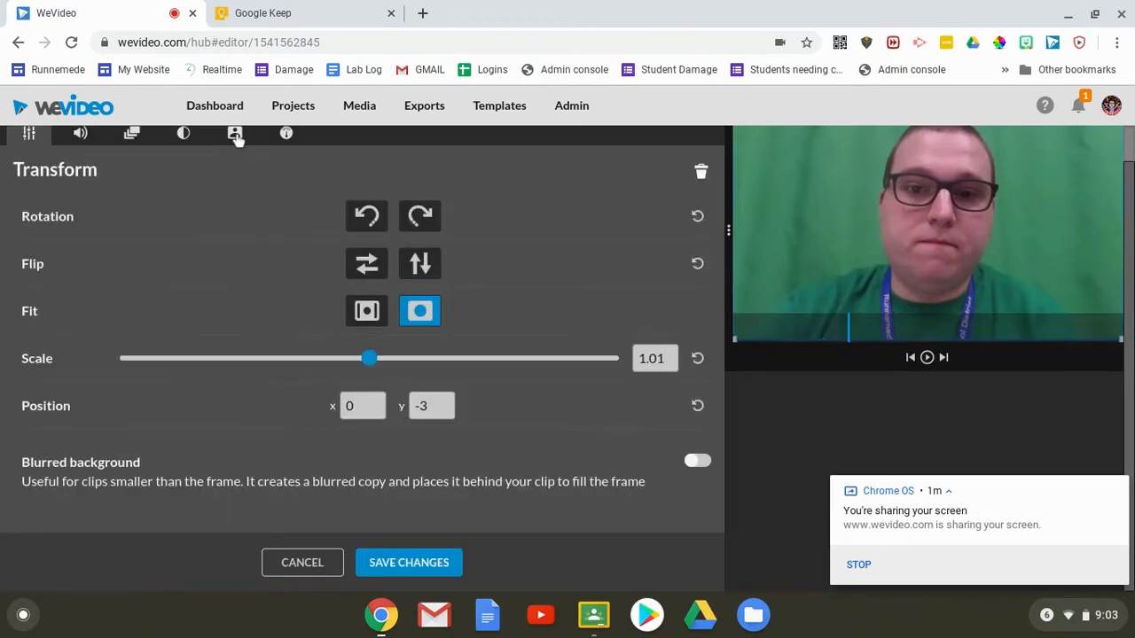
click(235, 134)
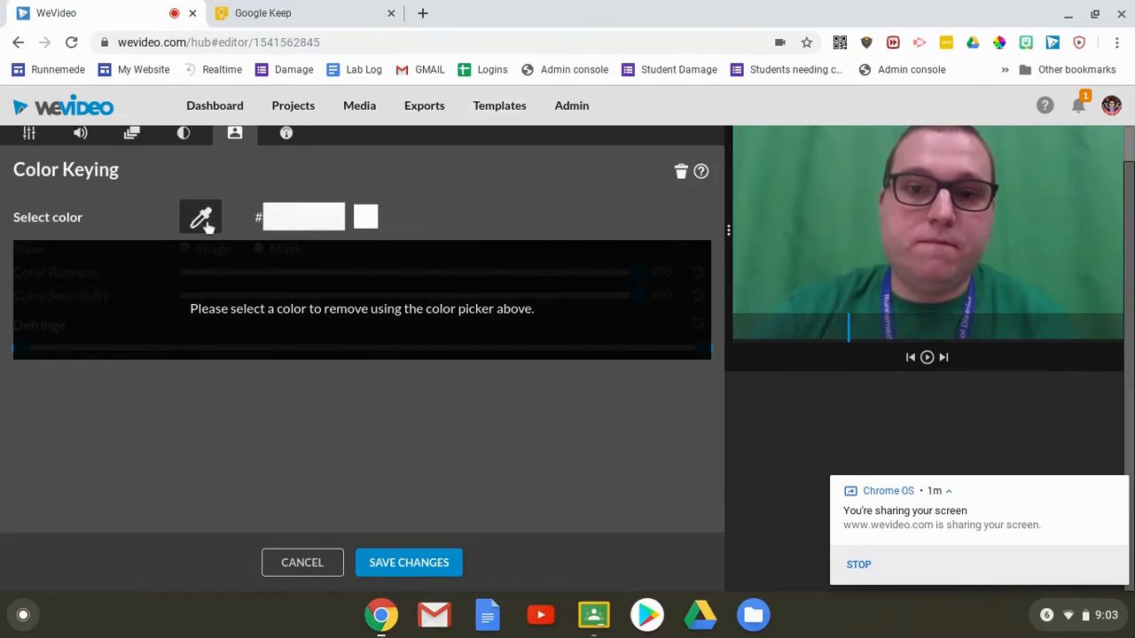
click(821, 213)
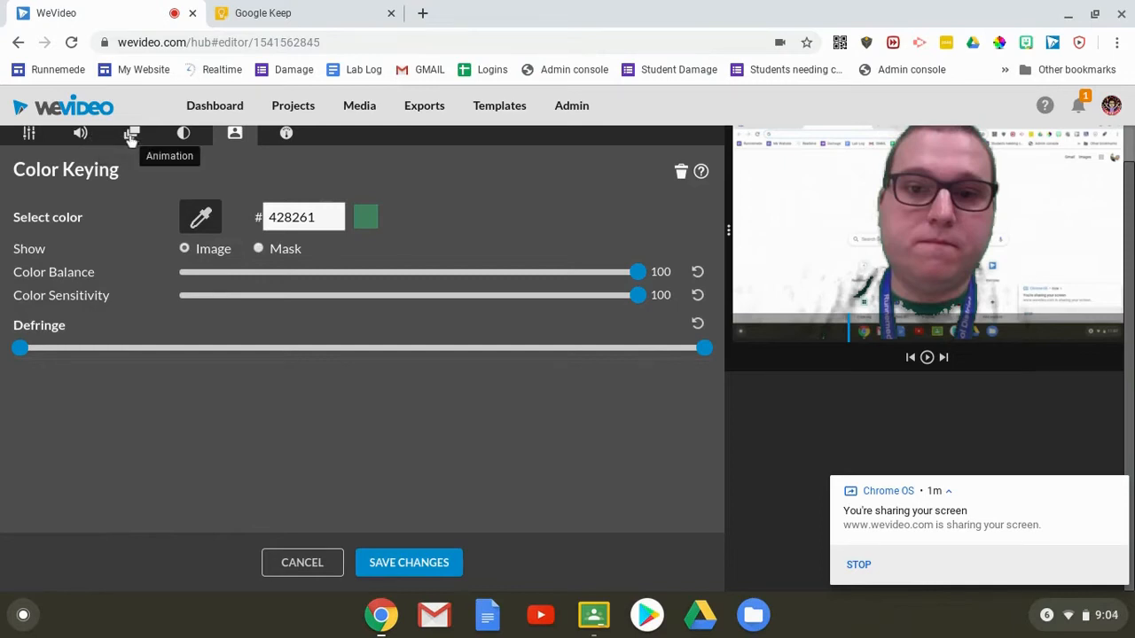
Step: Scale the keyed clip to 0.21, place it in the frame's lower-right corner at x 1499, y 772, and save the changes
click(30, 134)
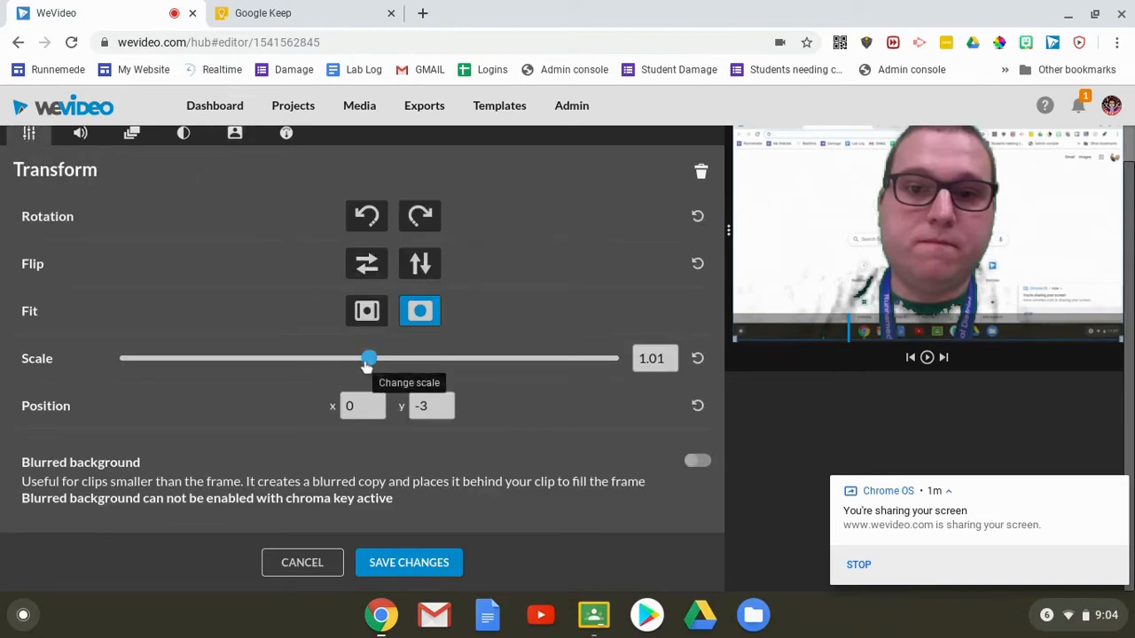
drag(369, 359, 256, 359)
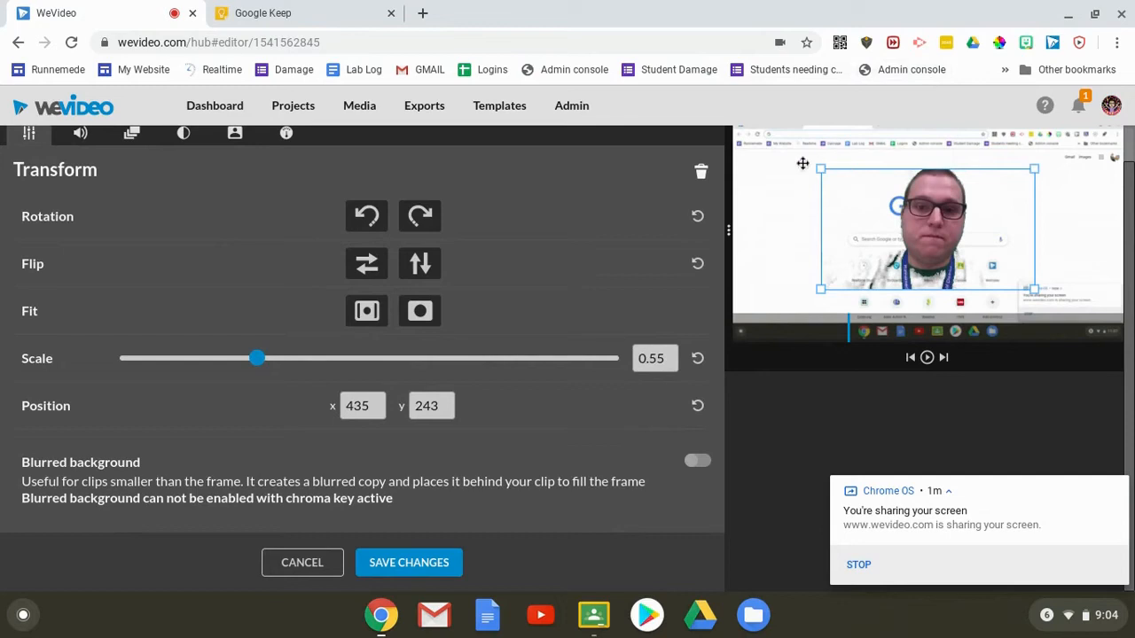
drag(820, 169, 888, 207)
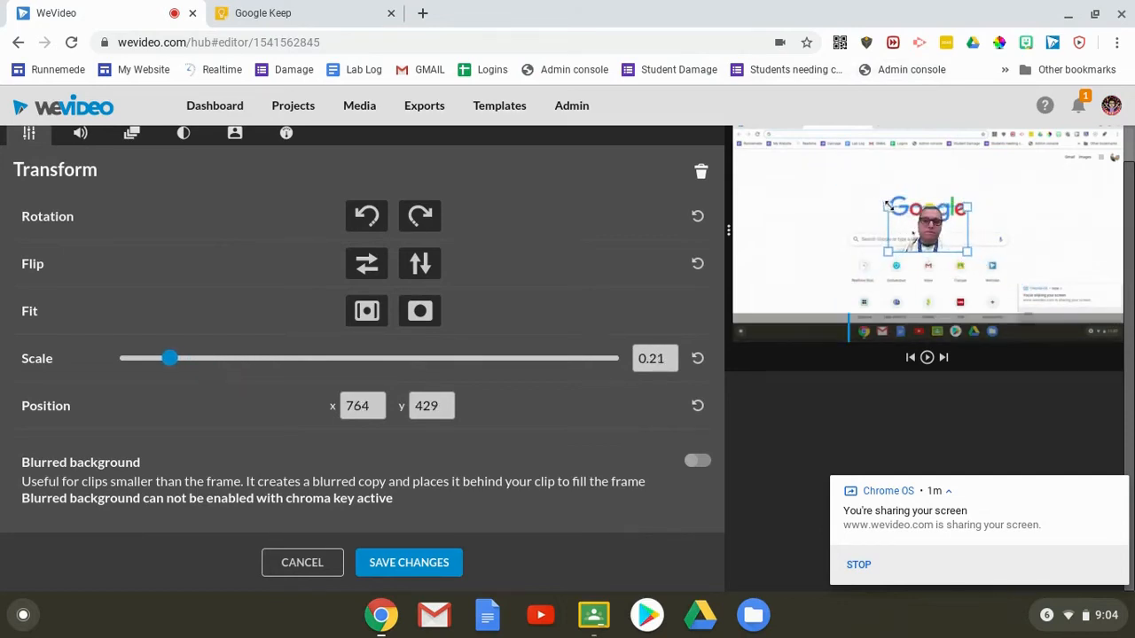
drag(1030, 235, 1087, 288)
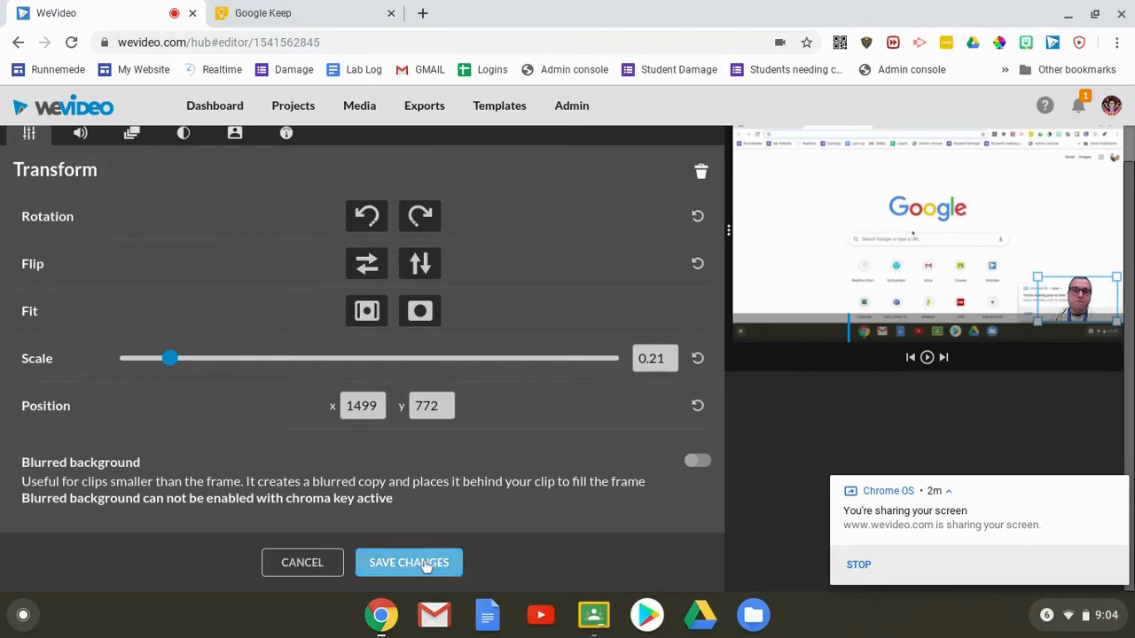
click(424, 563)
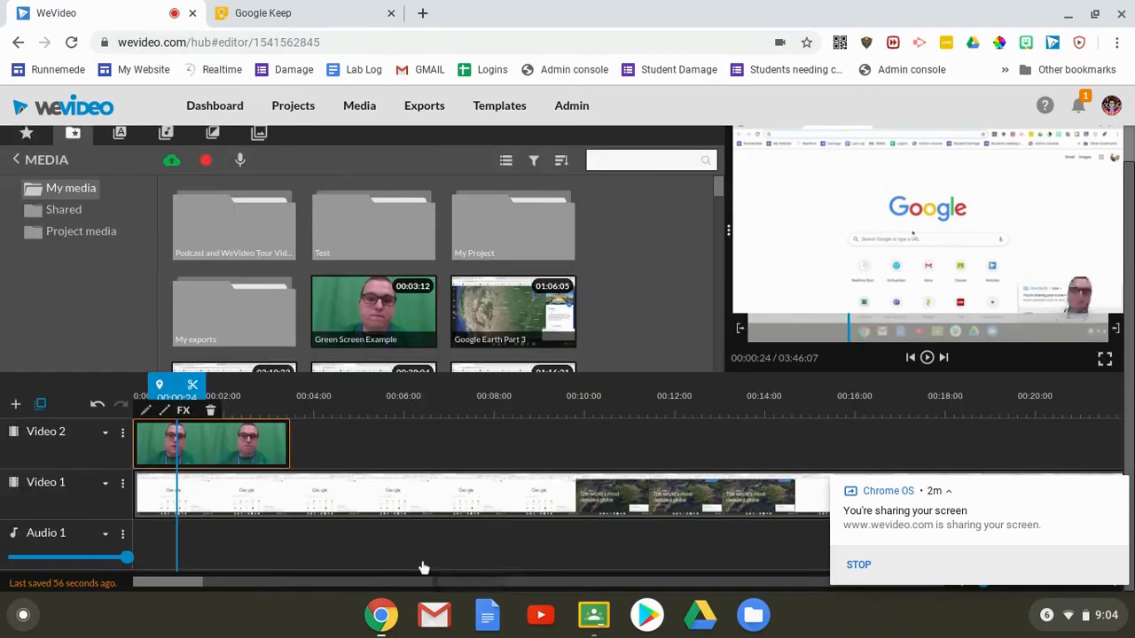